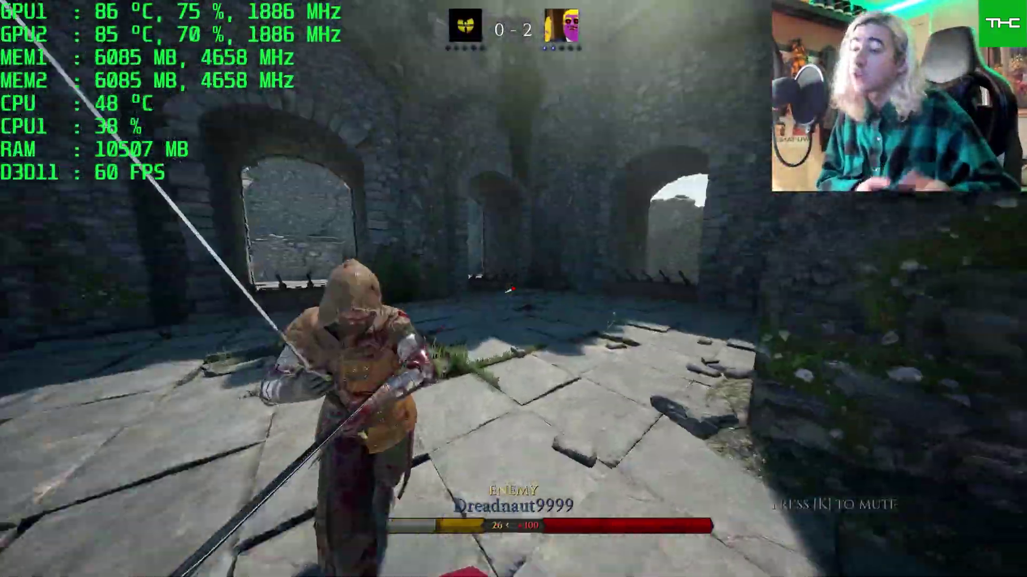
Fight the Mordhau duel with the rapier, advancing, swinging, blocking and retreating, while watching GPU usage and FPS.
{"action": "left_click", "coordinate": [511, 289]}
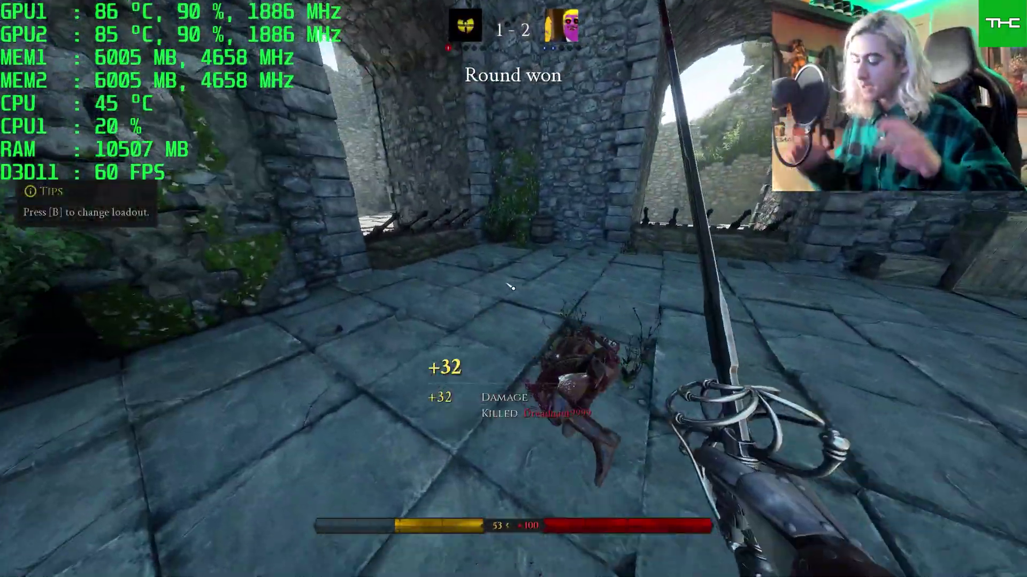
{"action": "key", "text": "w"}
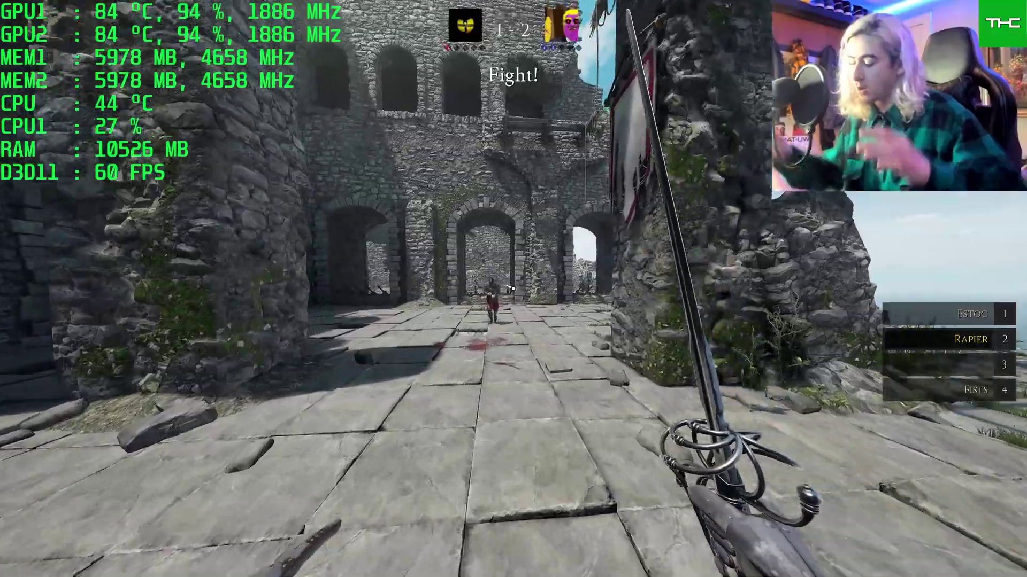
{"action": "key", "text": "w"}
{"action": "left_click", "coordinate": [514, 289]}
{"action": "right_click", "coordinate": [513, 289]}
{"action": "key", "text": "s"}
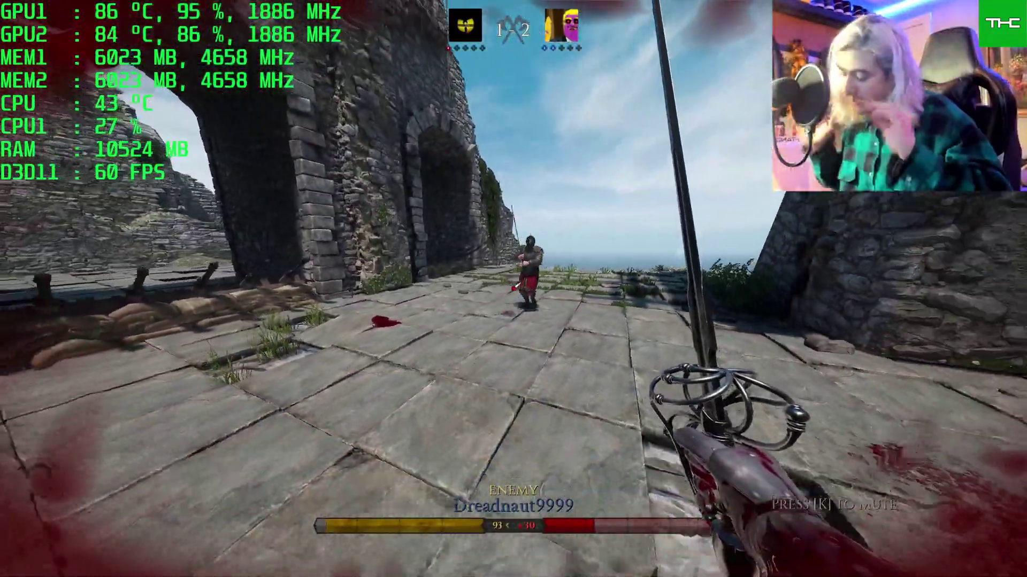
{"action": "key", "text": "s"}
{"action": "key", "text": "2"}
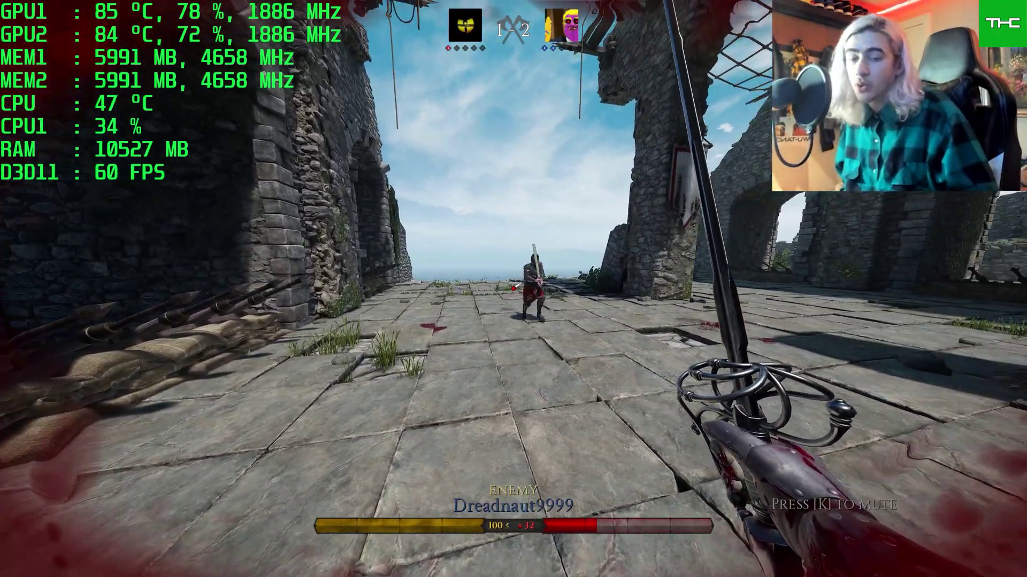
{"action": "key", "text": "w"}
{"action": "key", "text": "w"}
{"action": "left_click", "coordinate": [513, 288]}
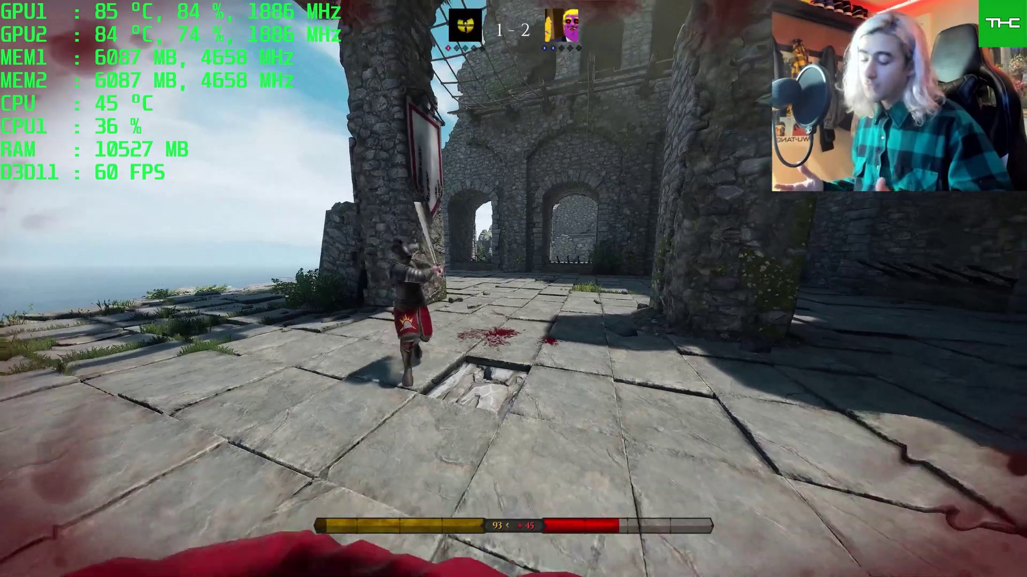
{"action": "key", "text": "s"}
{"action": "key", "text": "s"}
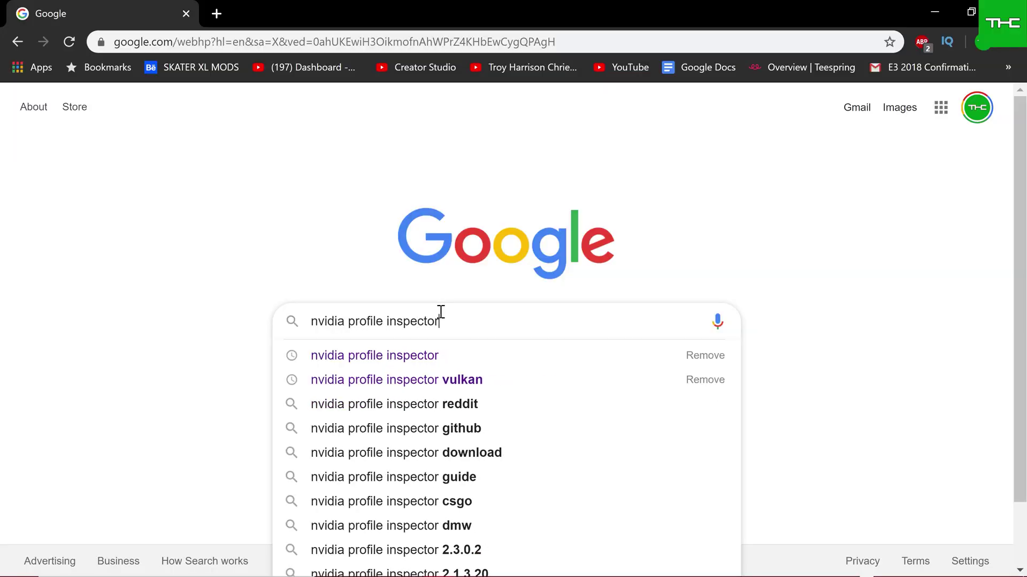
Search 'nvidia profile inspector download', open the guru3d page and start the Mirror EU download.
{"action": "type", "text": "downloa"}
{"action": "key", "text": "Return"}
{"action": "left_click", "coordinate": [385, 252]}
{"action": "scroll", "coordinate": [245, 321], "scroll_direction": "down", "scroll_amount": 10}
{"action": "scroll", "coordinate": [245, 327], "scroll_direction": "down", "scroll_amount": 5}
{"action": "left_click", "coordinate": [240, 275]}
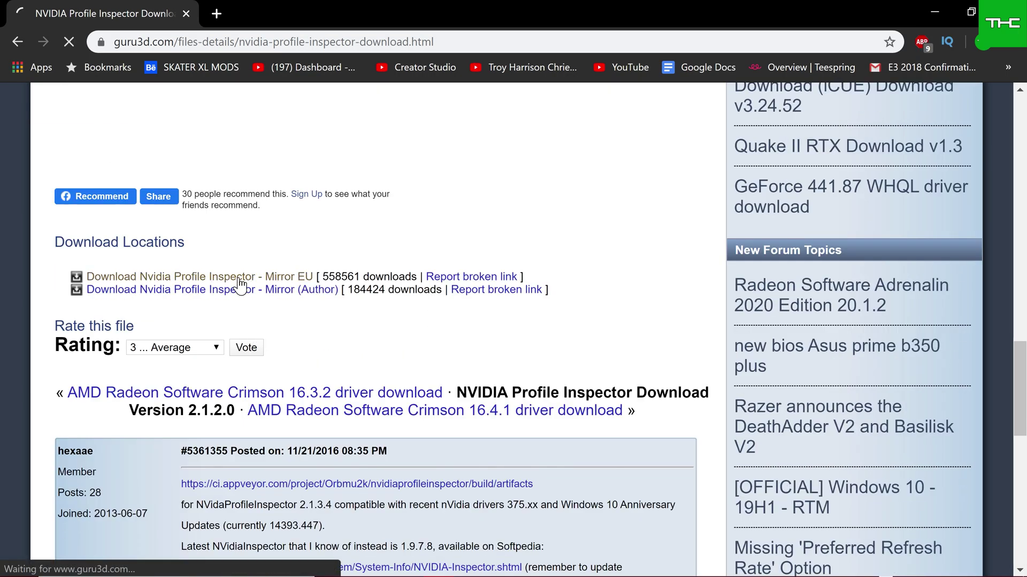
{"action": "scroll", "coordinate": [251, 299], "scroll_direction": "down", "scroll_amount": 5}
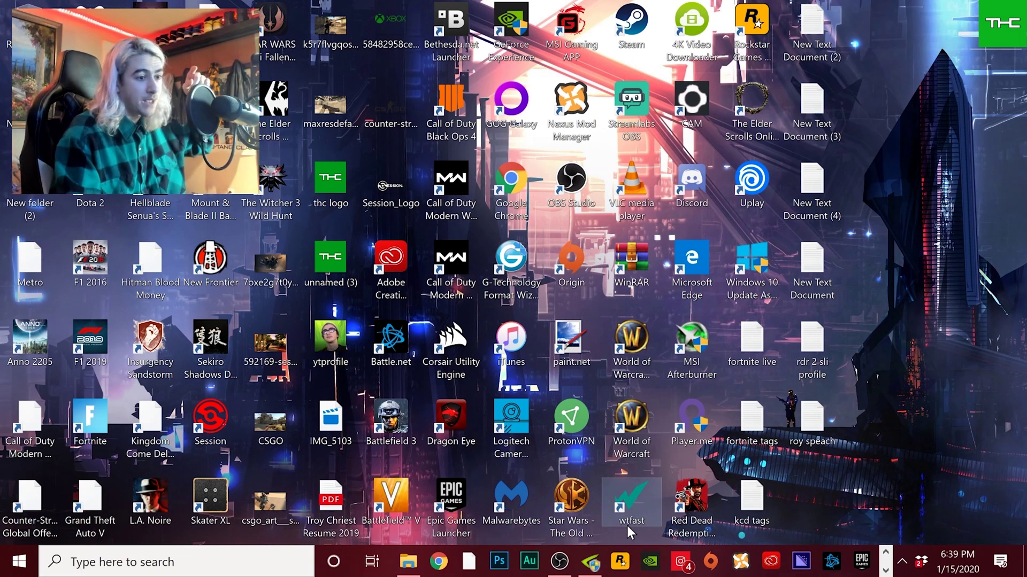
Open File Explorer at This PC and bring up the View options with Hidden items checked.
{"action": "mouse_move", "coordinate": [601, 566]}
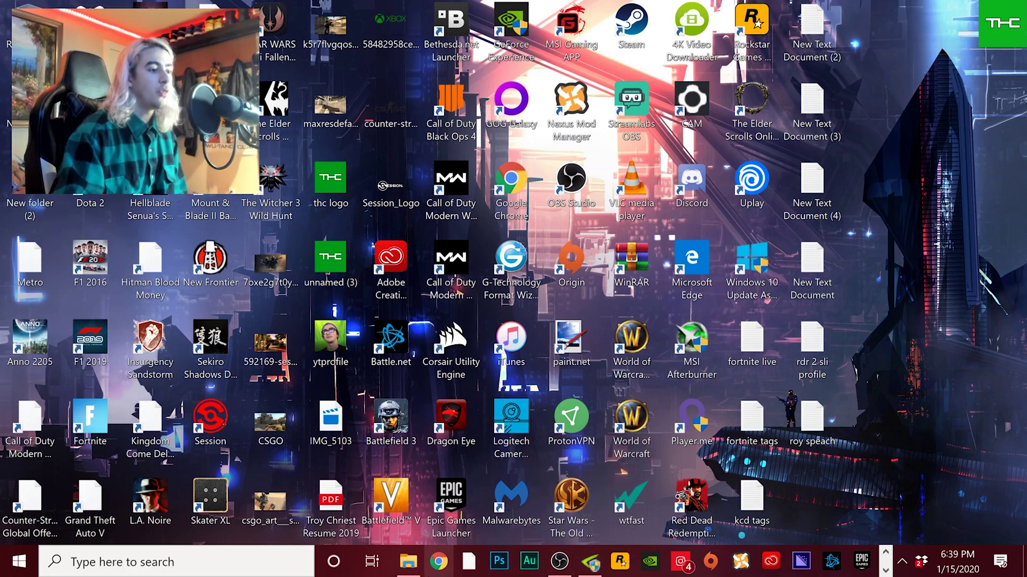
{"action": "left_click", "coordinate": [409, 564]}
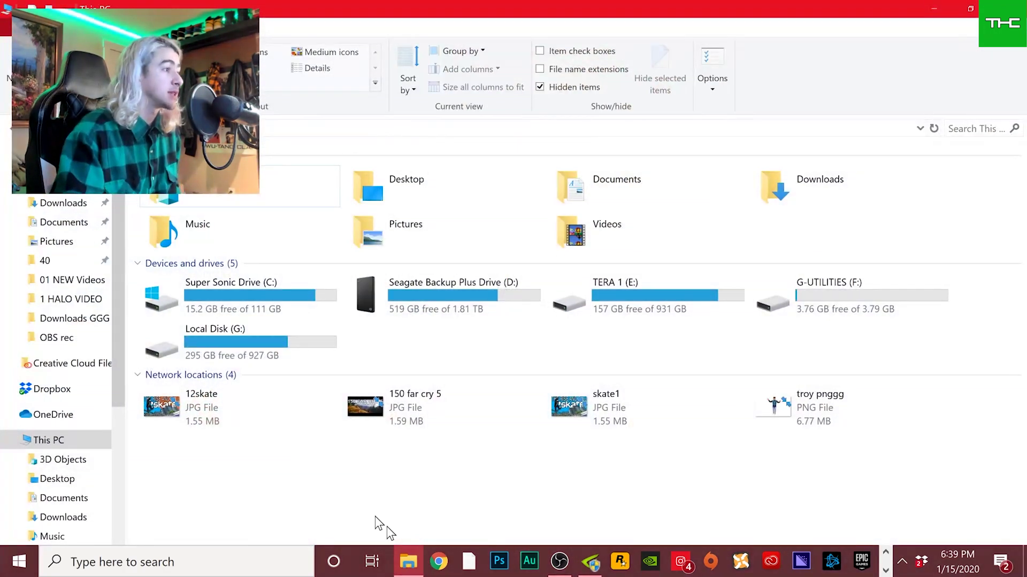
{"action": "left_click", "coordinate": [49, 441]}
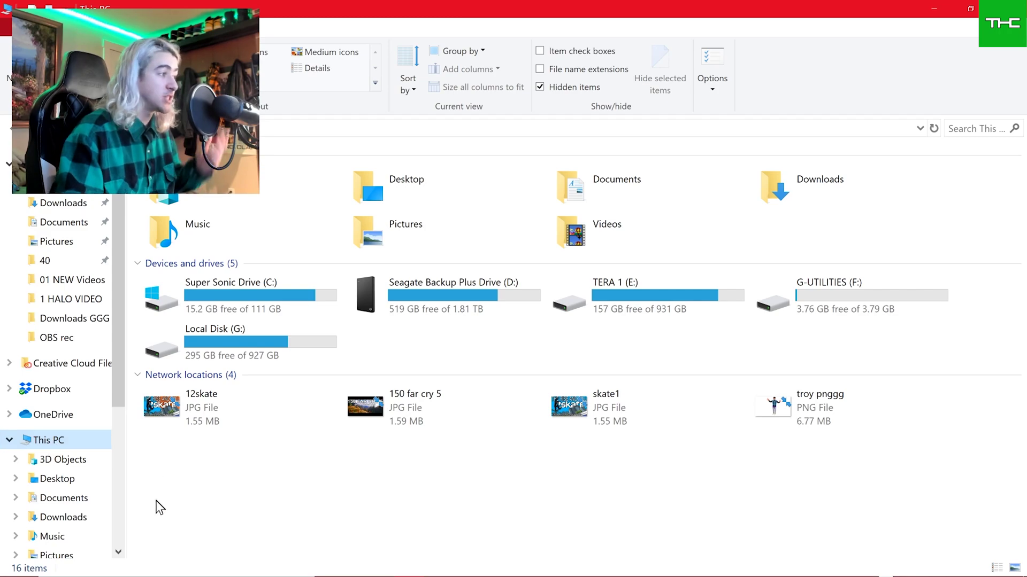
{"action": "left_click", "coordinate": [408, 564]}
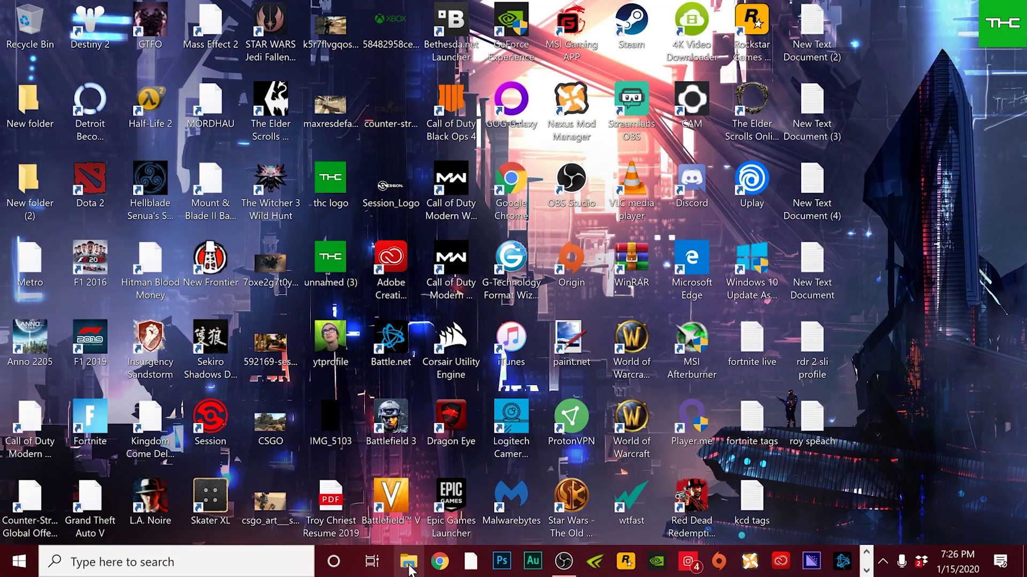
{"action": "left_click", "coordinate": [408, 564]}
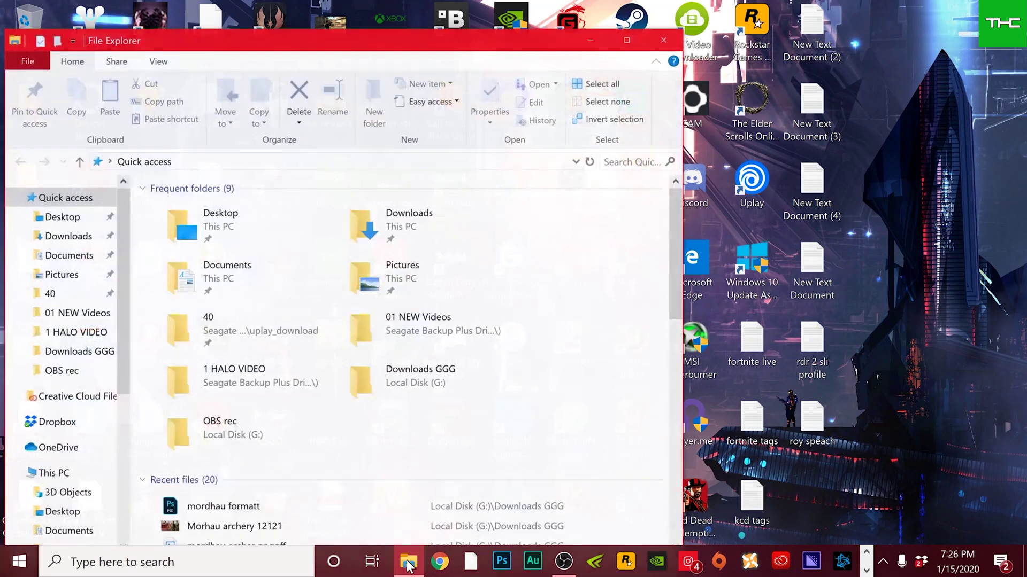
{"action": "left_click", "coordinate": [73, 471]}
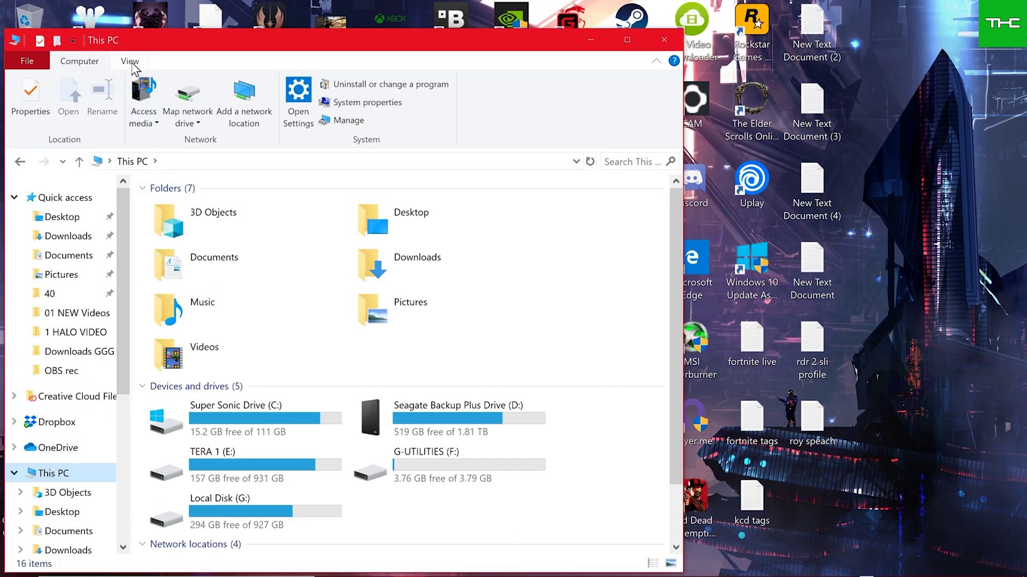
{"action": "left_click", "coordinate": [129, 62]}
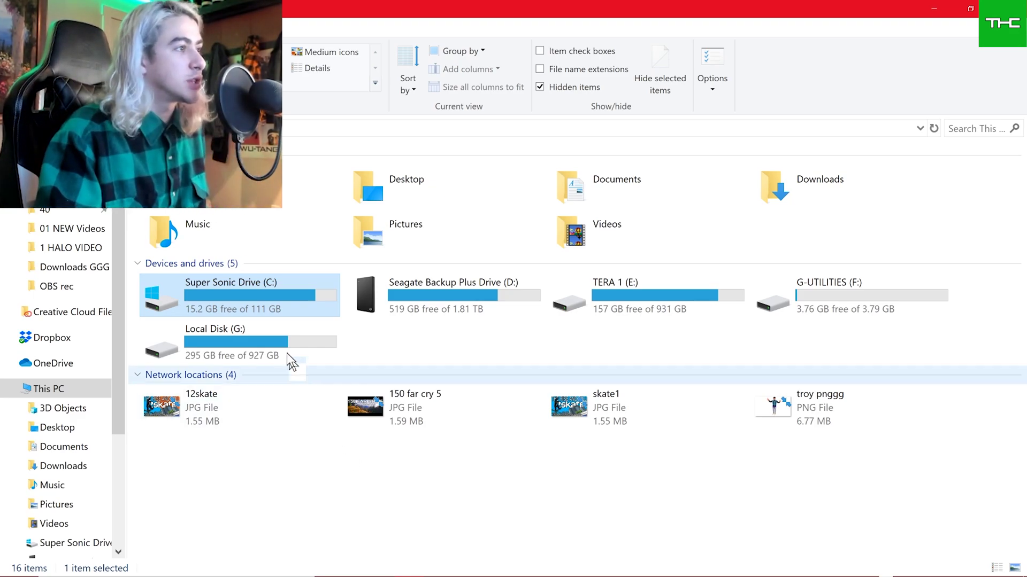
Navigate from drive C: through ProgramData and NVIDIA Corporation into the Drs folder.
{"action": "double_click", "coordinate": [275, 294]}
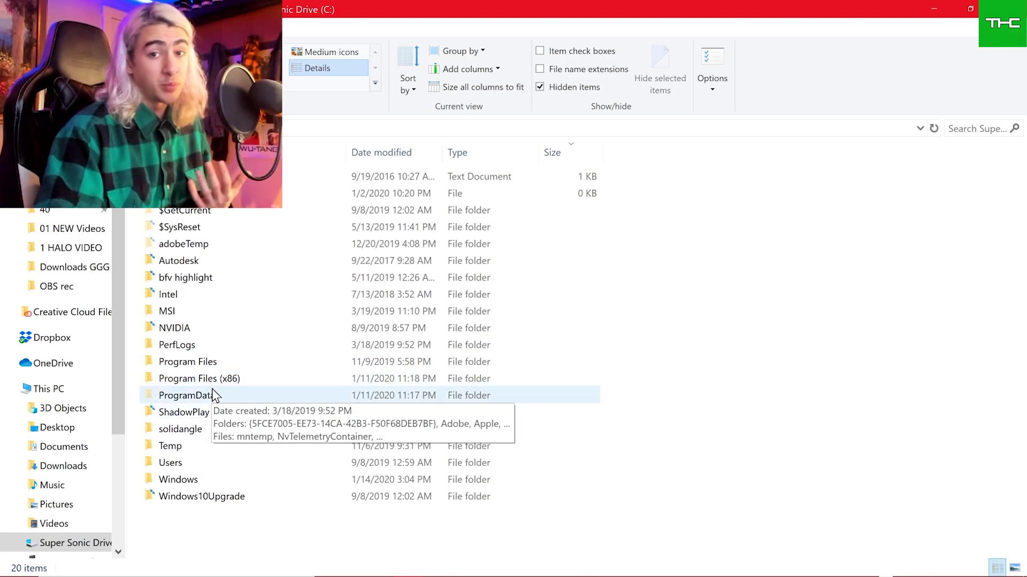
{"action": "double_click", "coordinate": [230, 396]}
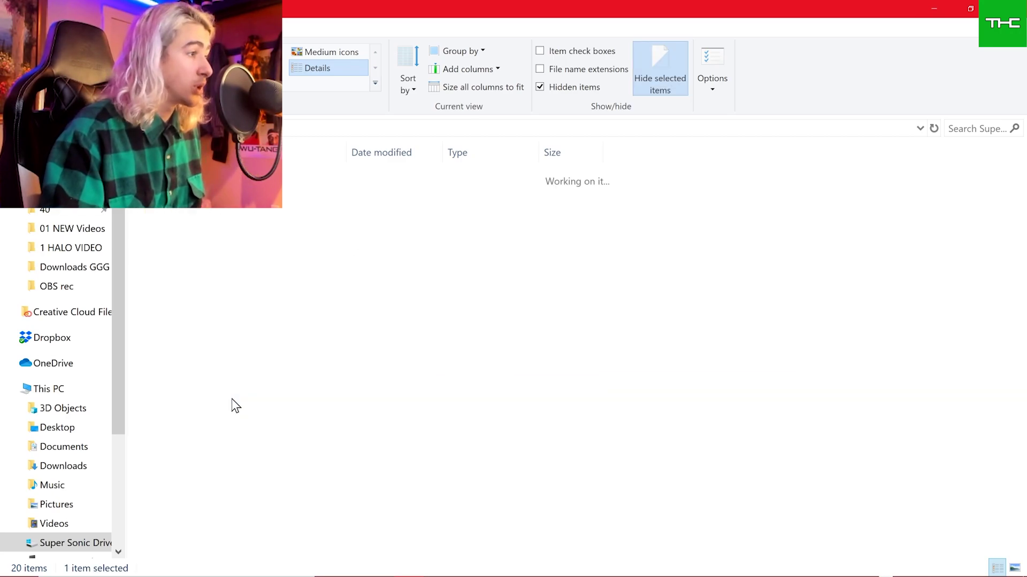
{"action": "scroll", "coordinate": [347, 432], "scroll_direction": "down", "scroll_amount": 1}
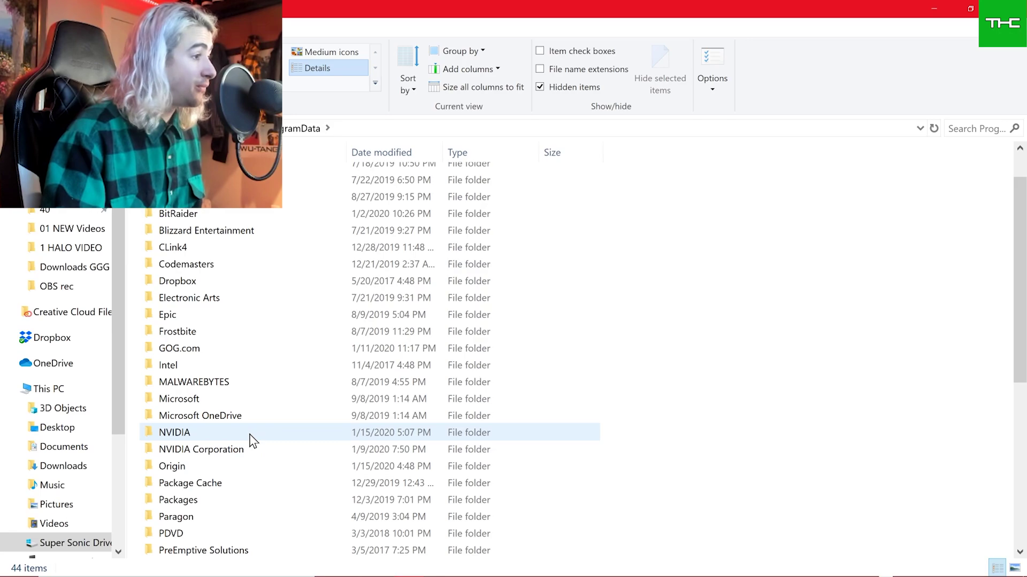
{"action": "double_click", "coordinate": [262, 448]}
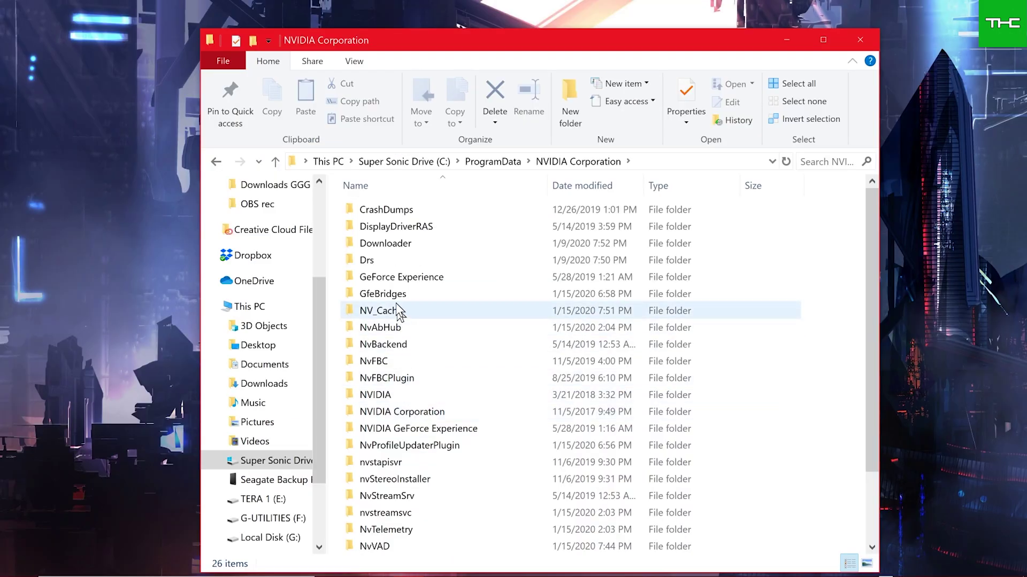
{"action": "double_click", "coordinate": [389, 257]}
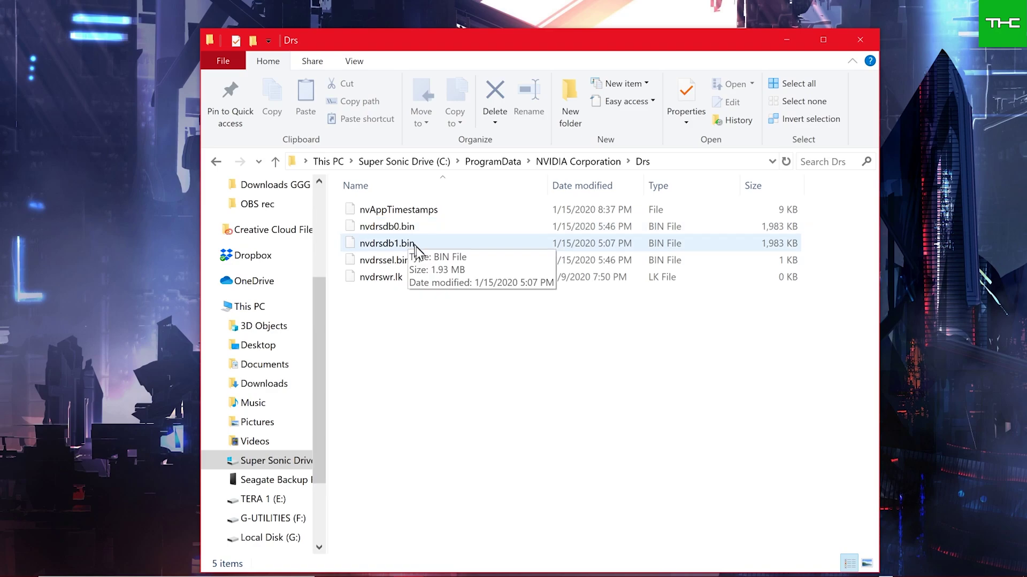
Clear the Read-only attribute on nvdrsdb0.bin and nvdrsdb1.bin, then snap Explorer to the left half.
{"action": "left_click", "coordinate": [412, 229]}
{"action": "left_click", "coordinate": [418, 241], "text": "ctrl"}
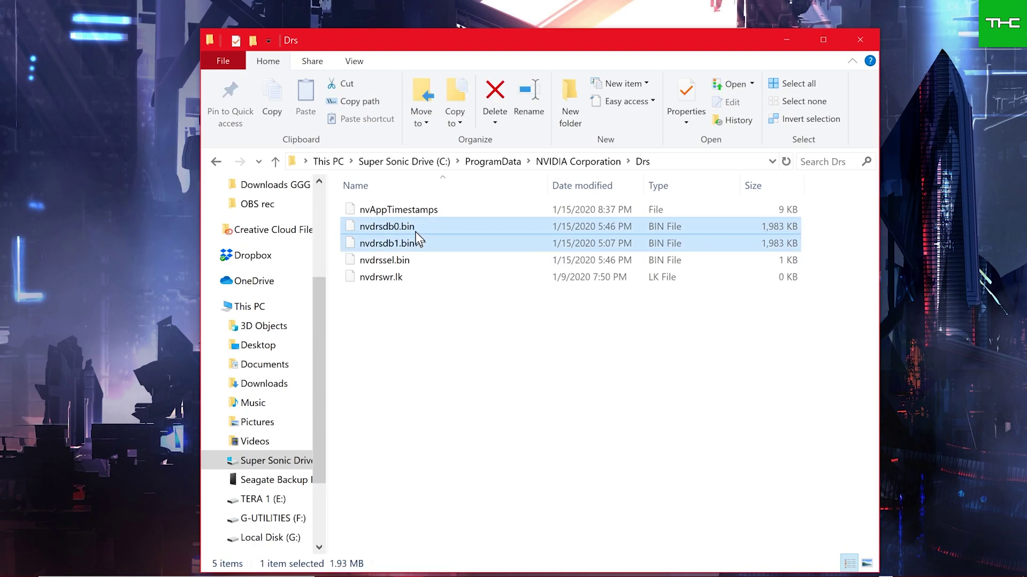
{"action": "right_click", "coordinate": [415, 230]}
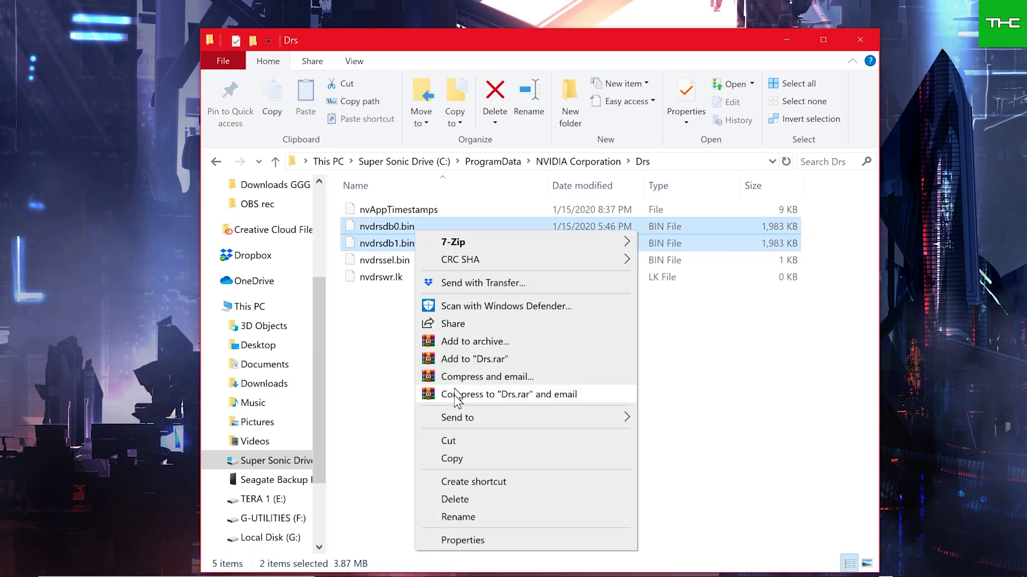
{"action": "left_click", "coordinate": [488, 541]}
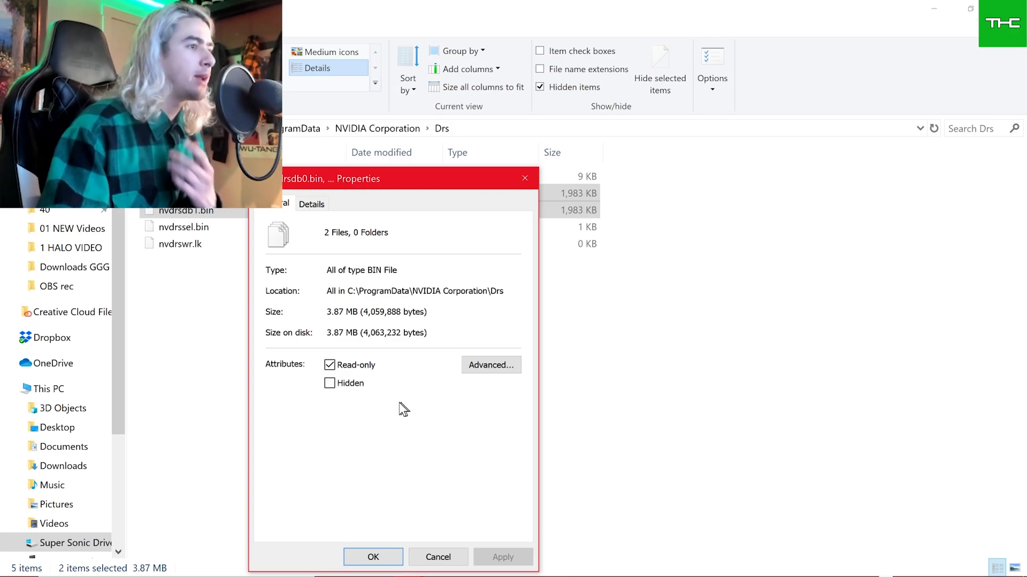
{"action": "left_click", "coordinate": [330, 366]}
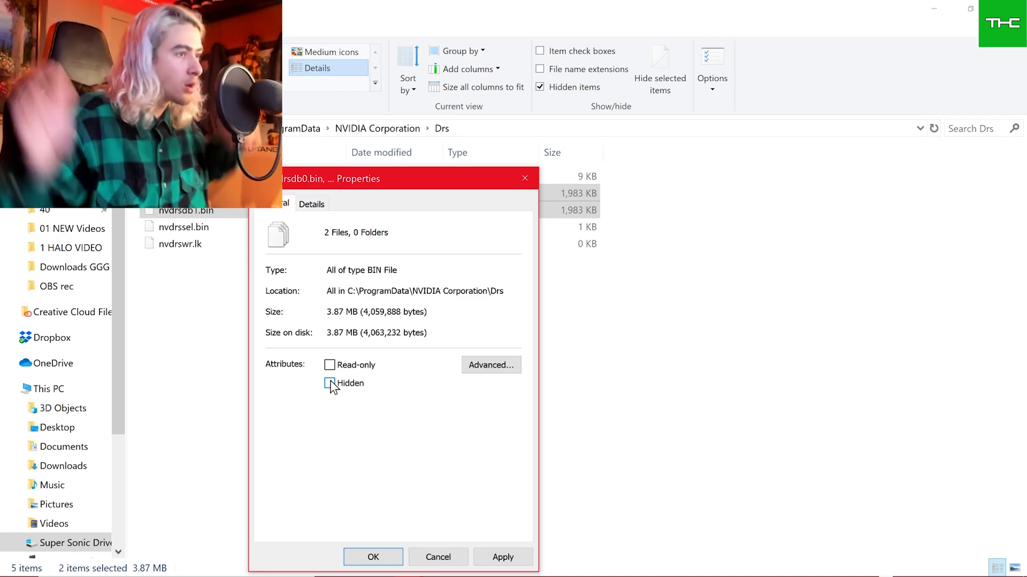
{"action": "left_click", "coordinate": [503, 558]}
{"action": "left_click", "coordinate": [372, 557]}
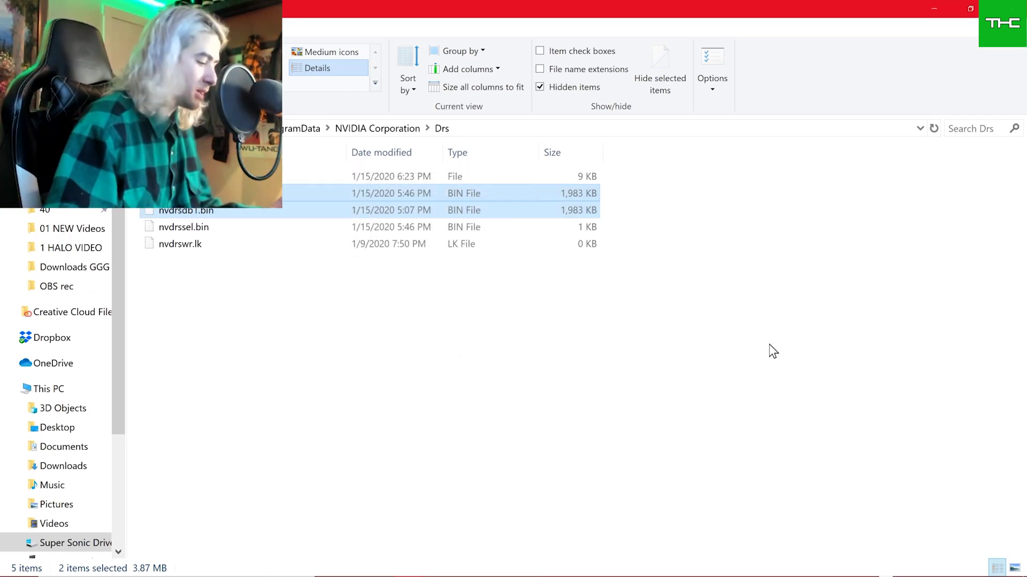
{"action": "key", "text": "super+Left"}
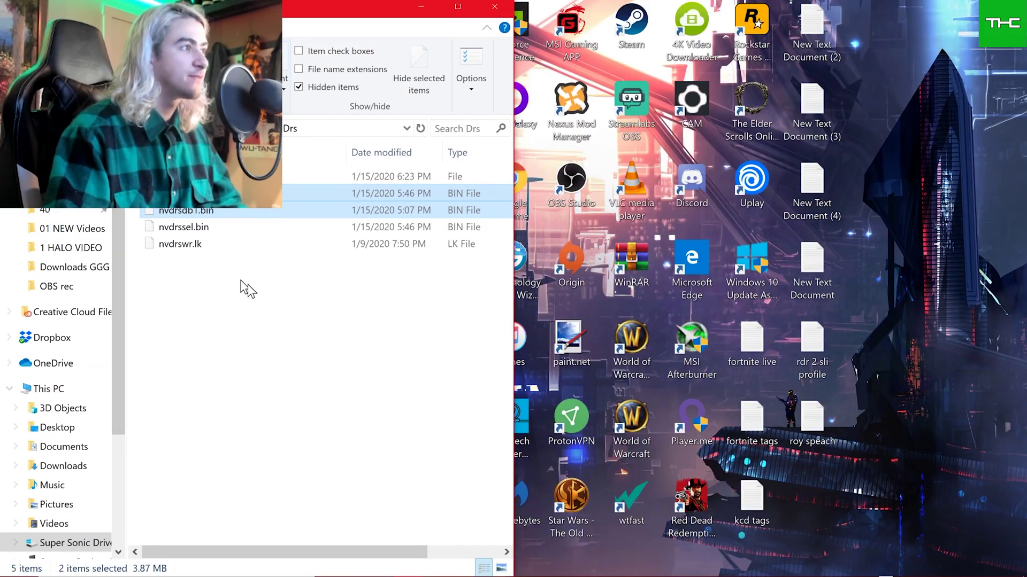
Bring the Profile Inspector window to the front and return it to floating size.
{"action": "mouse_move", "coordinate": [355, 551]}
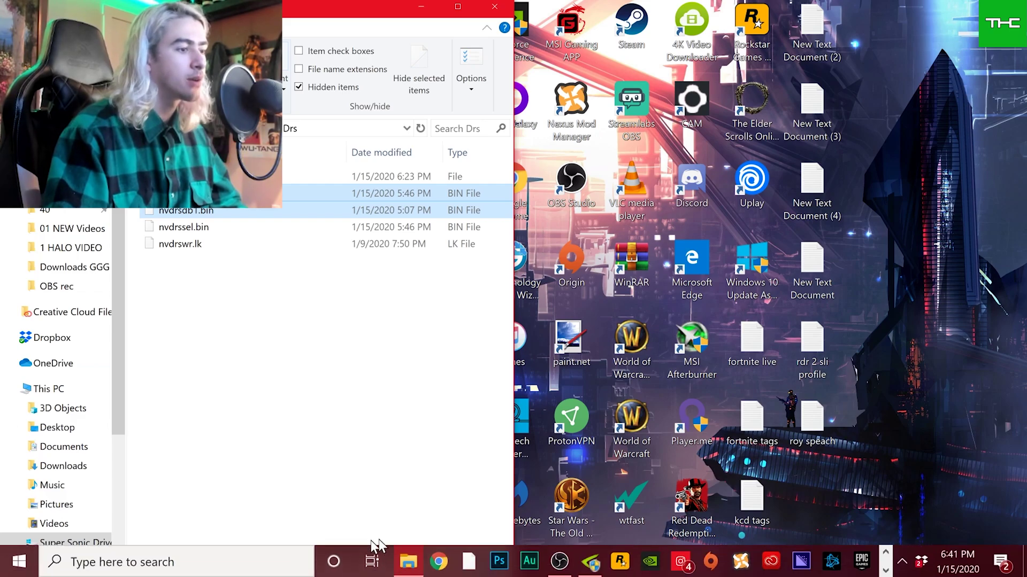
{"action": "left_click", "coordinate": [594, 562]}
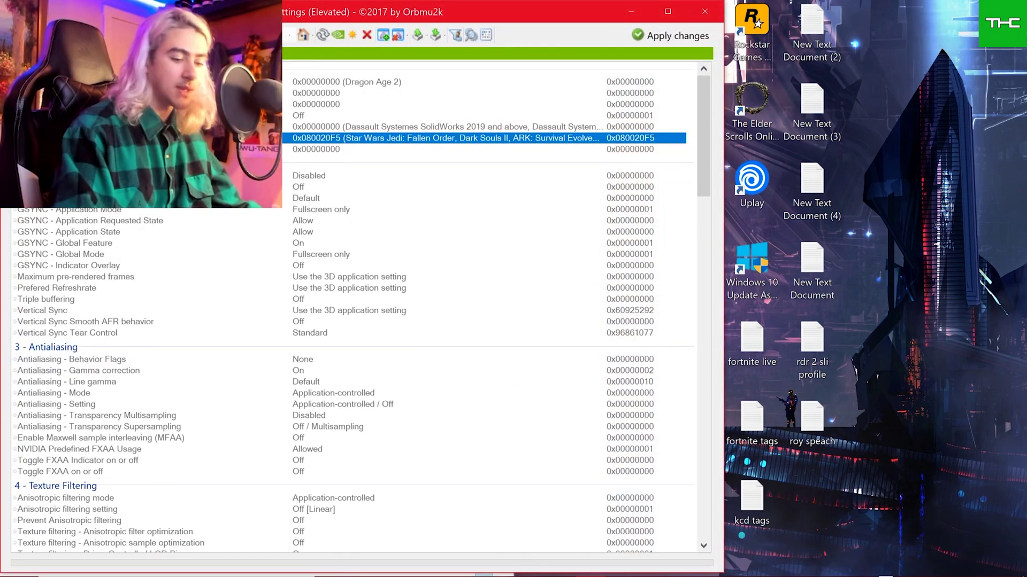
{"action": "key", "text": "super+Right"}
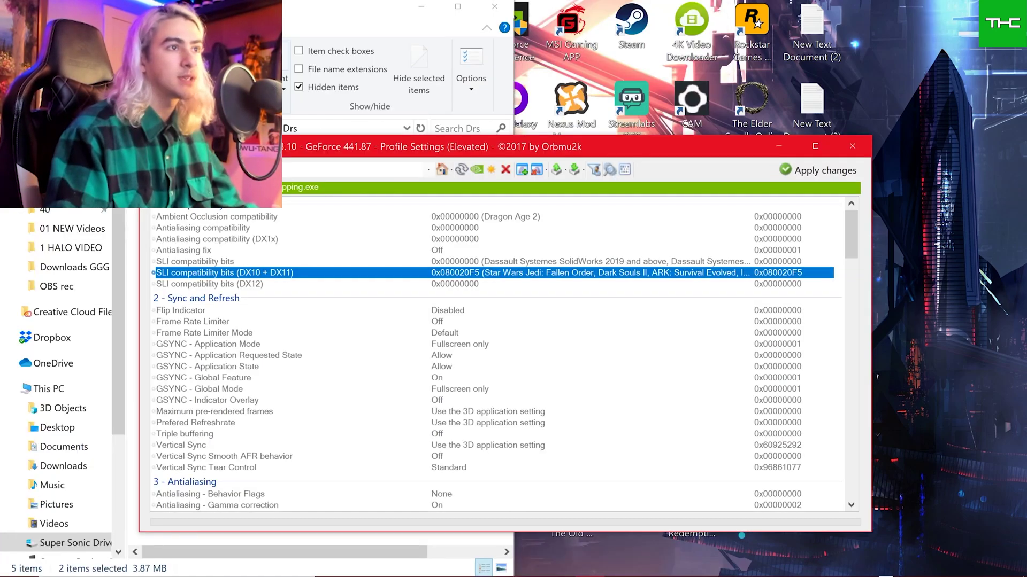
{"action": "key", "text": "super+Right"}
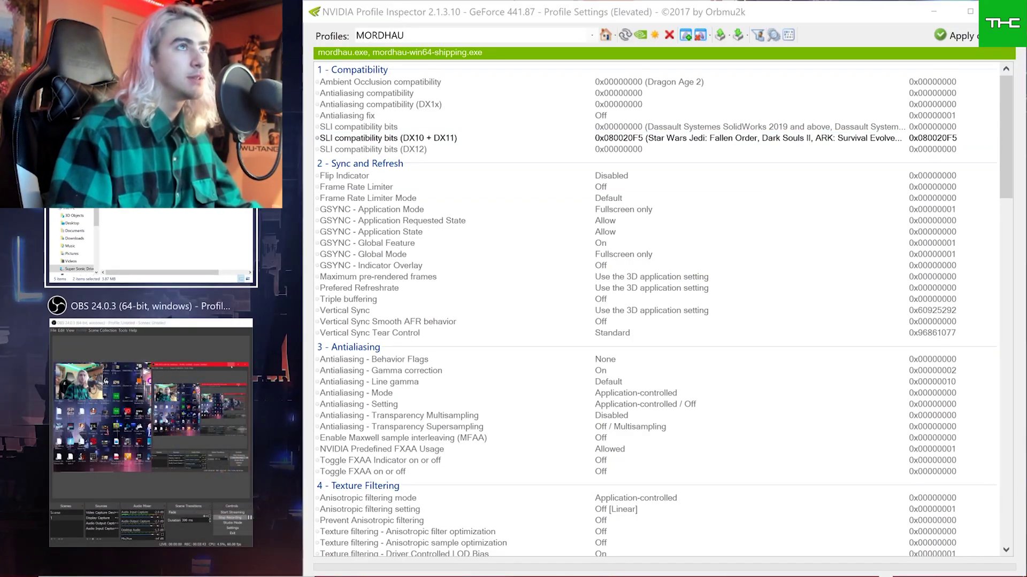
{"action": "left_click", "coordinate": [482, 8]}
{"action": "key", "text": "super+Left"}
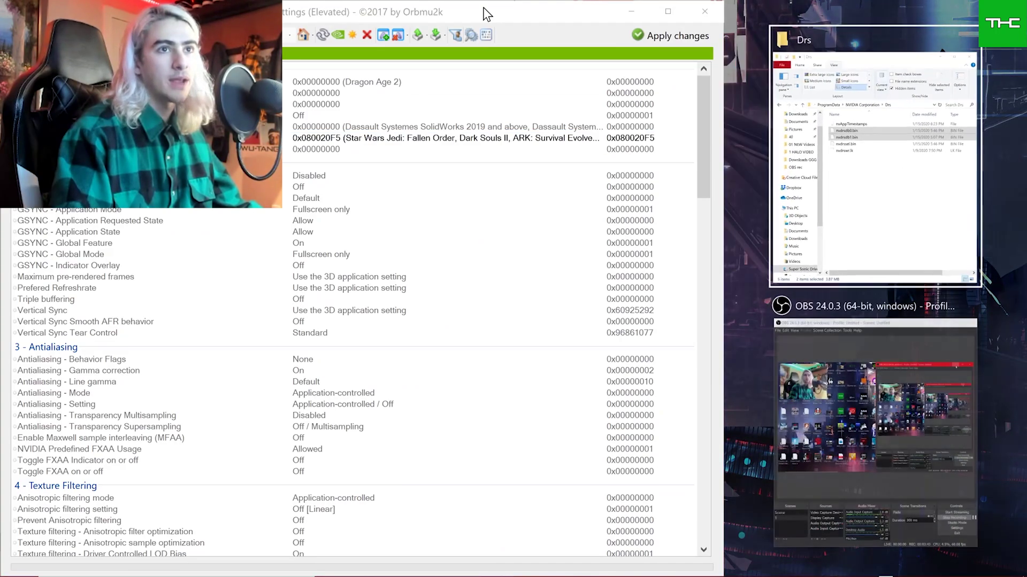
{"action": "left_click", "coordinate": [365, 8]}
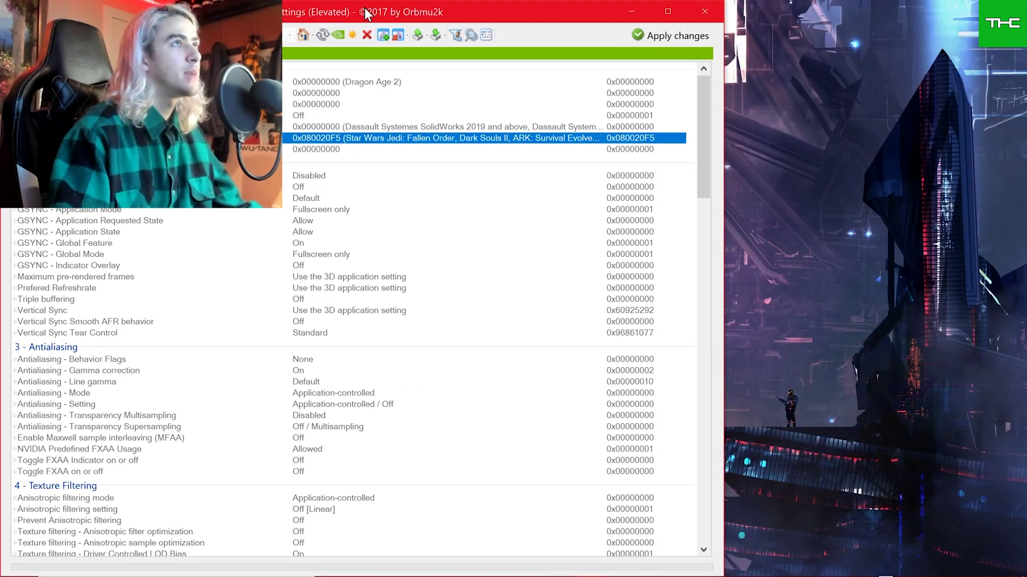
{"action": "key", "text": "super+Right"}
Move Profile Inspector to the top-right beside Explorer and resize it taller and narrower.
{"action": "left_click_drag", "start_coordinate": [425, 148], "coordinate": [636, 17]}
{"action": "left_click_drag", "start_coordinate": [495, 401], "coordinate": [577, 548]}
{"action": "mouse_move", "coordinate": [350, 408]}
{"action": "left_mouse_down"}
{"action": "mouse_move", "coordinate": [396, 409]}
{"action": "mouse_move", "coordinate": [369, 409]}
{"action": "left_mouse_up"}
{"action": "left_click_drag", "start_coordinate": [514, 15], "coordinate": [534, 15]}
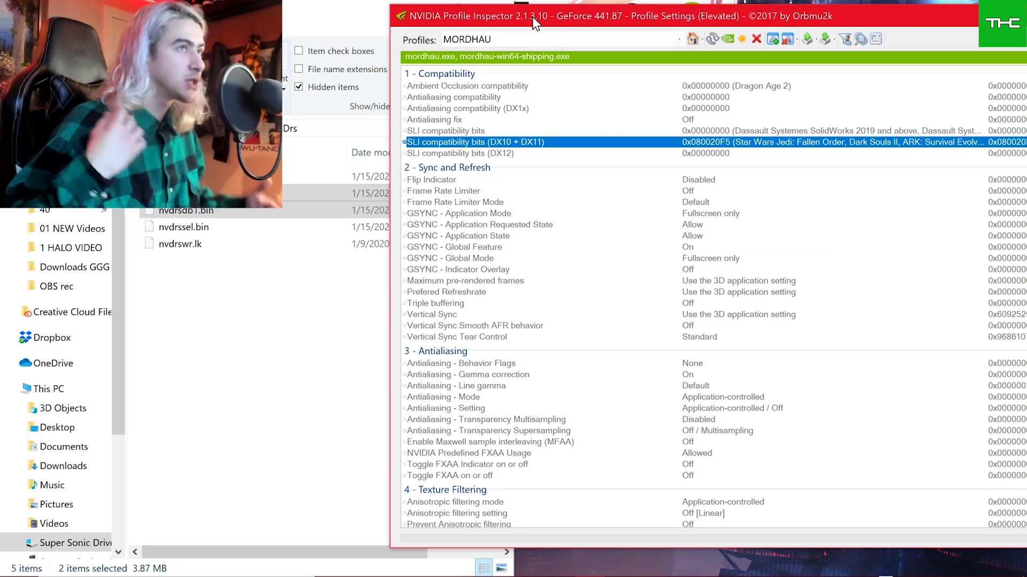
Load the Star Wars Jedi: Fallen Order profile by typing 'star wa' in the Profiles box.
{"action": "double_click", "coordinate": [504, 40]}
{"action": "type", "text": "star"}
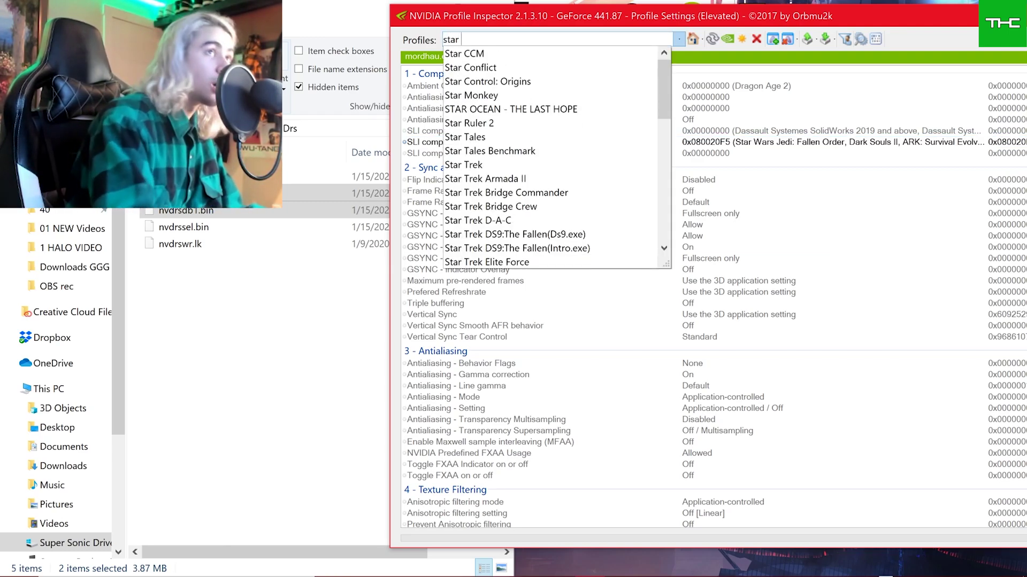
{"action": "type", "text": " wa"}
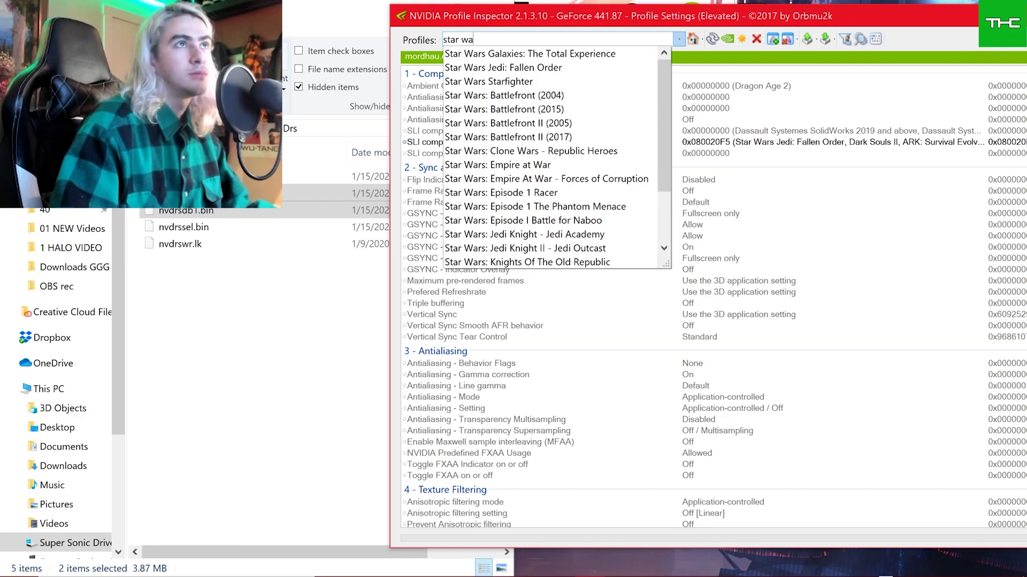
{"action": "left_click", "coordinate": [546, 67]}
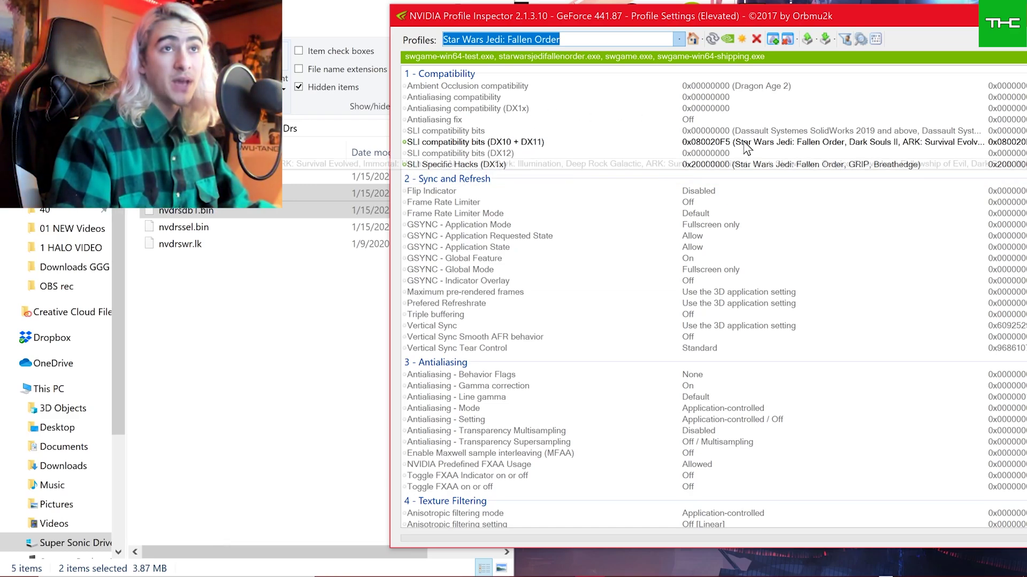
{"action": "left_click", "coordinate": [578, 43]}
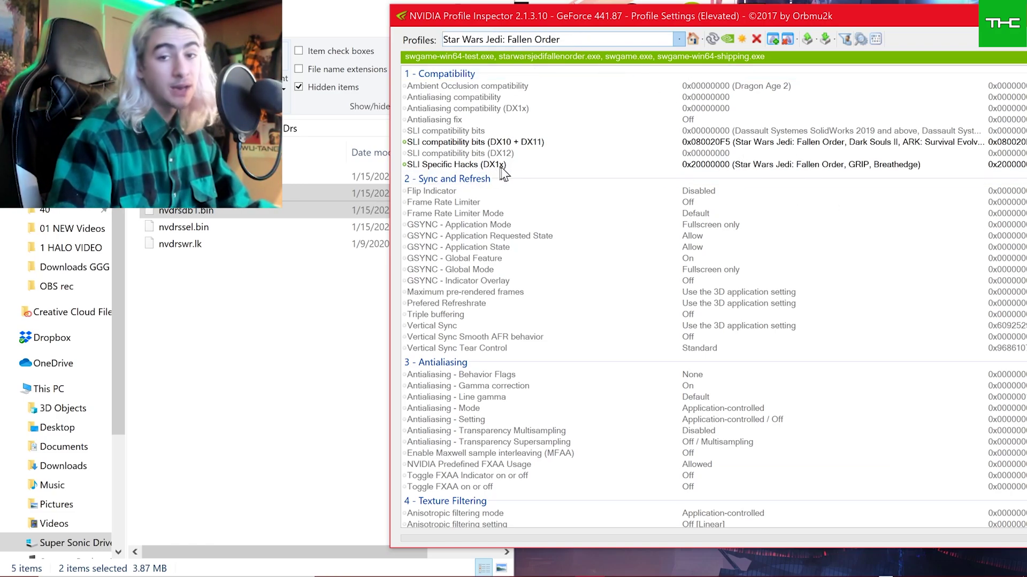
Replace the profile name with 'MORD' and load the MORDHAU profile.
{"action": "left_click_drag", "start_coordinate": [578, 41], "coordinate": [402, 56]}
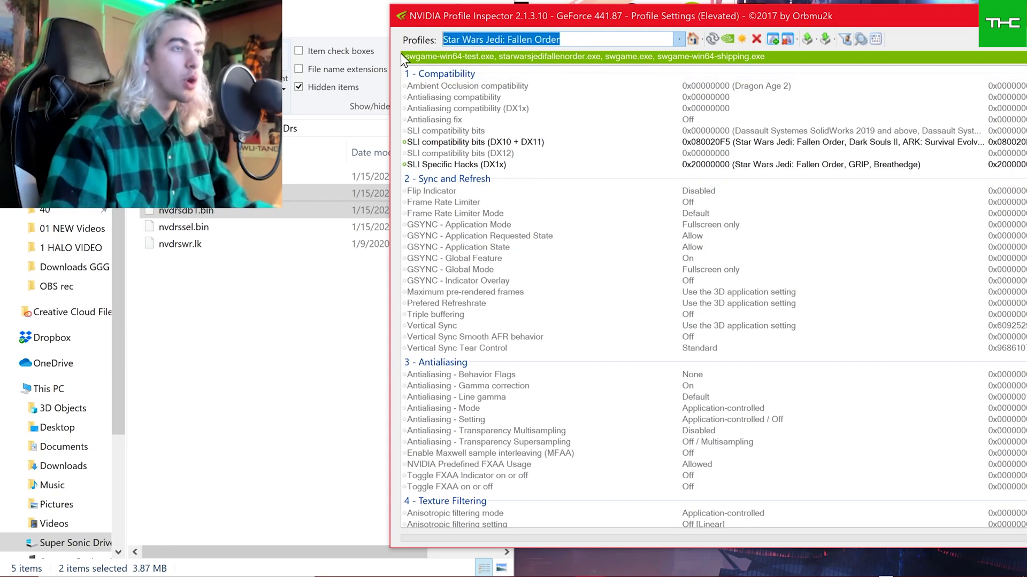
{"action": "type", "text": "MO"}
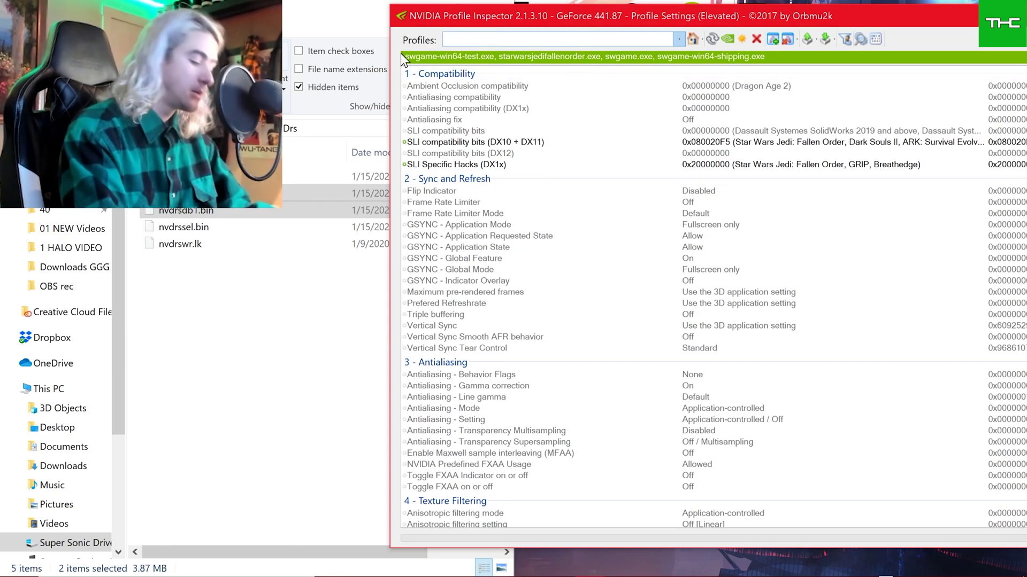
{"action": "type", "text": "RD"}
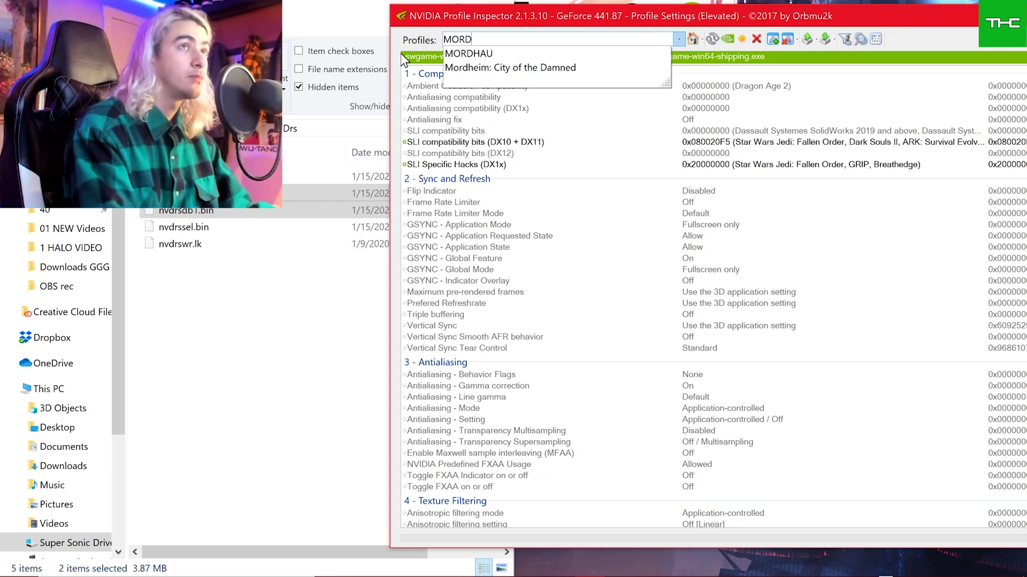
{"action": "left_click", "coordinate": [504, 49]}
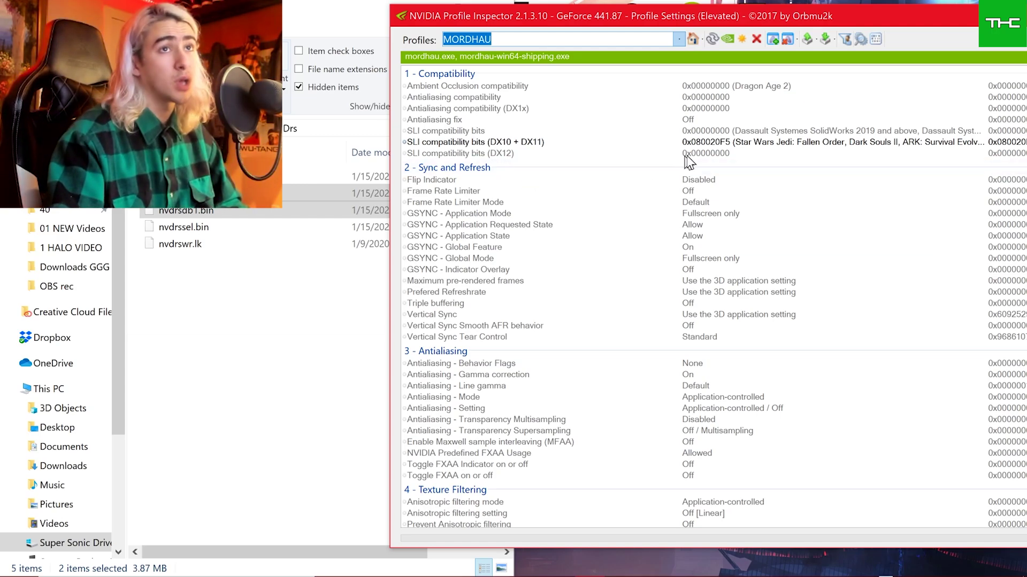
{"action": "left_click", "coordinate": [764, 144]}
{"action": "left_click", "coordinate": [980, 142]}
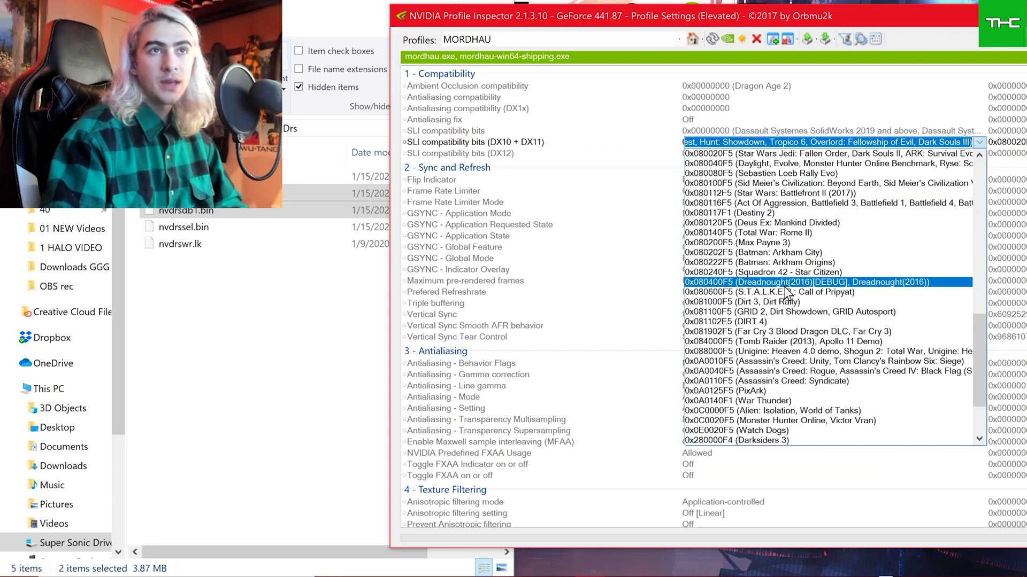
{"action": "scroll", "coordinate": [786, 291], "scroll_direction": "up", "scroll_amount": 2}
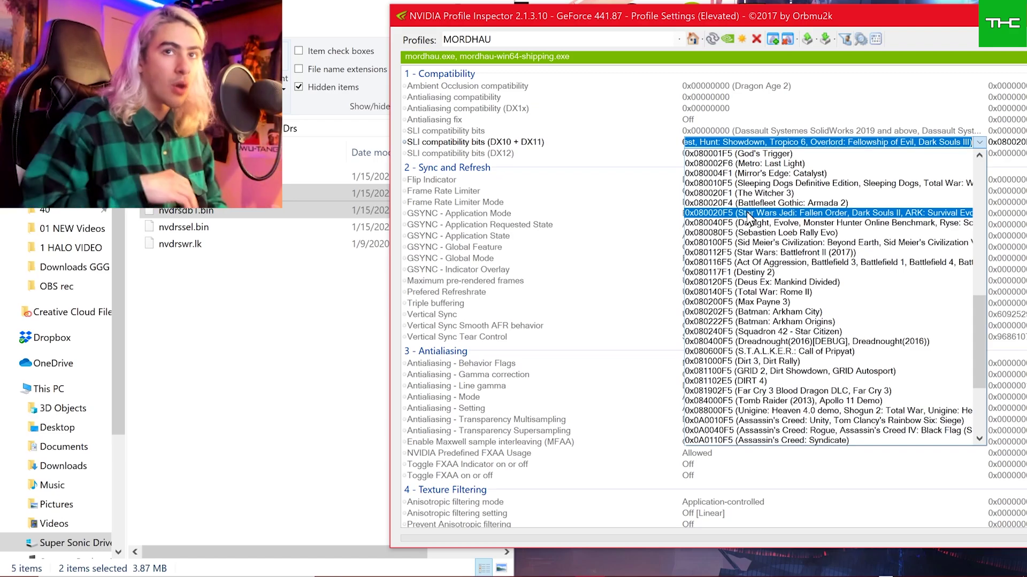
{"action": "left_click", "coordinate": [762, 143]}
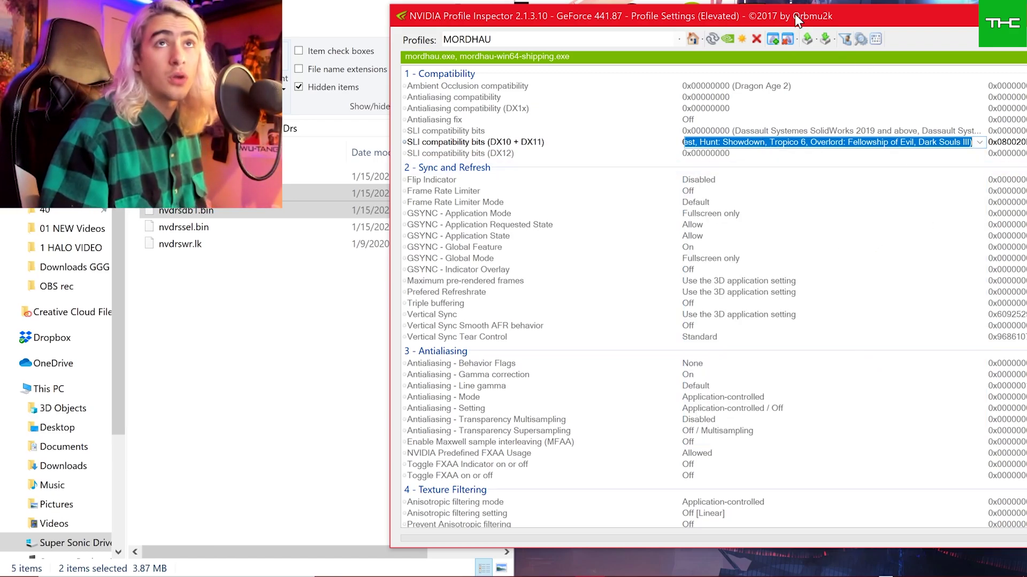
{"action": "left_click_drag", "start_coordinate": [795, 14], "coordinate": [604, 18]}
{"action": "left_click_drag", "start_coordinate": [892, 134], "coordinate": [914, 259]}
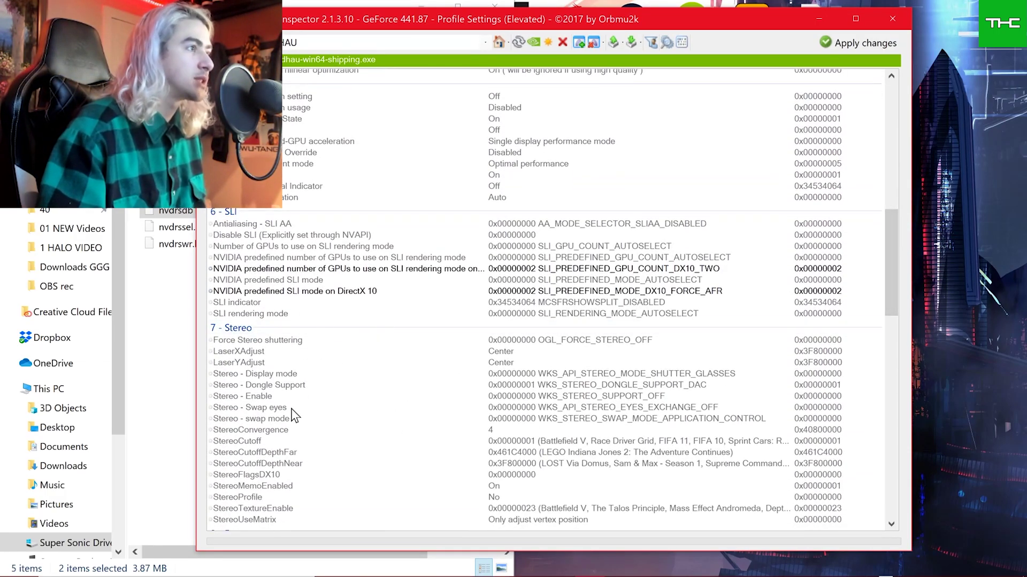
Set the predefined number of GPUs to DX10_TWO.
{"action": "left_click", "coordinate": [313, 270]}
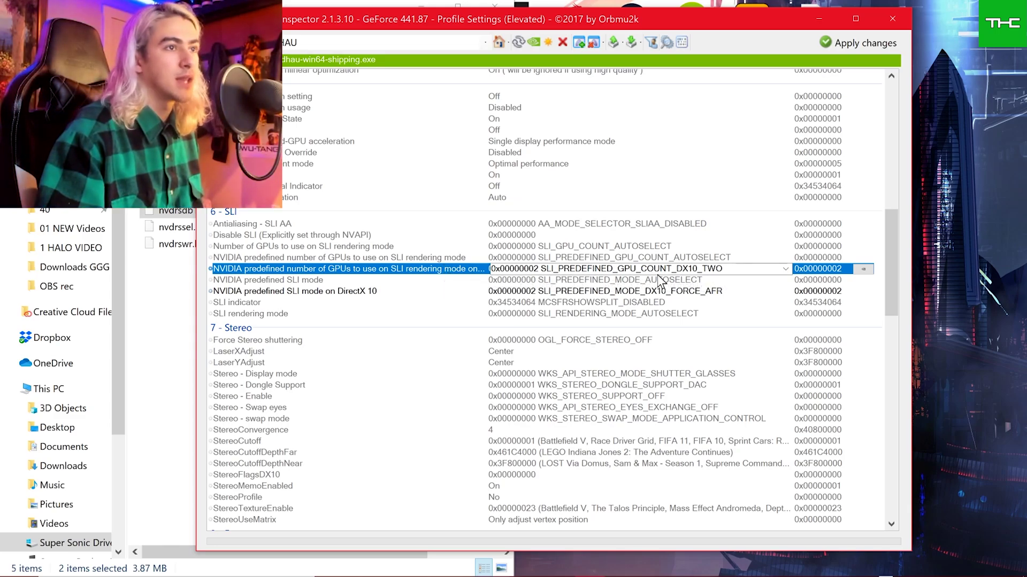
{"action": "left_click", "coordinate": [720, 270]}
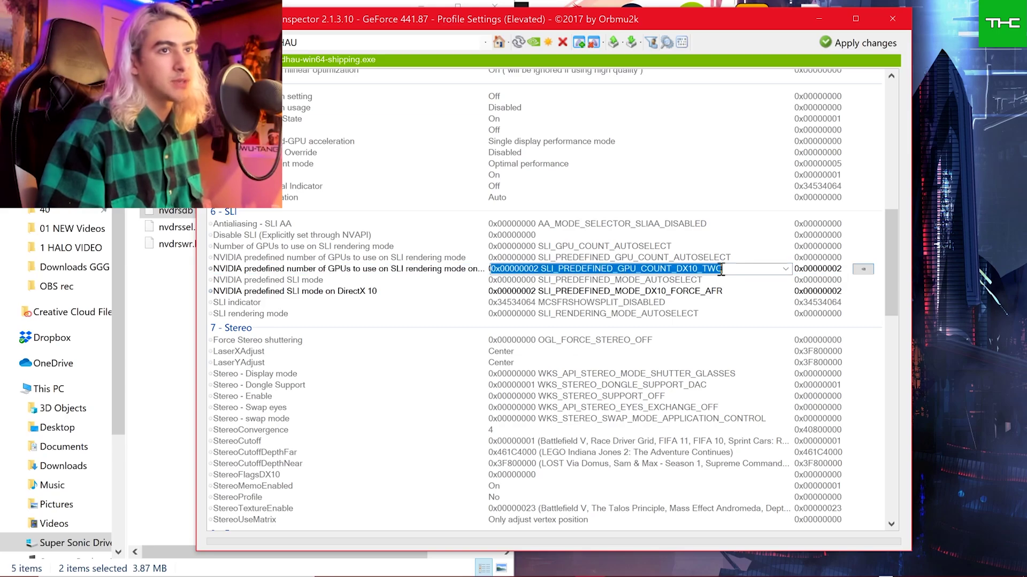
{"action": "left_click", "coordinate": [787, 273]}
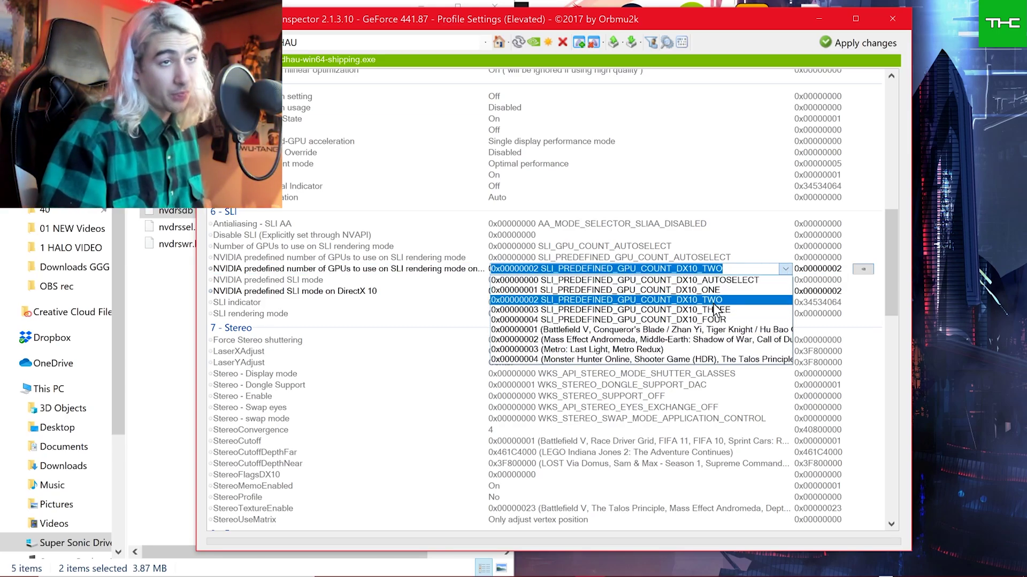
{"action": "left_click", "coordinate": [713, 303]}
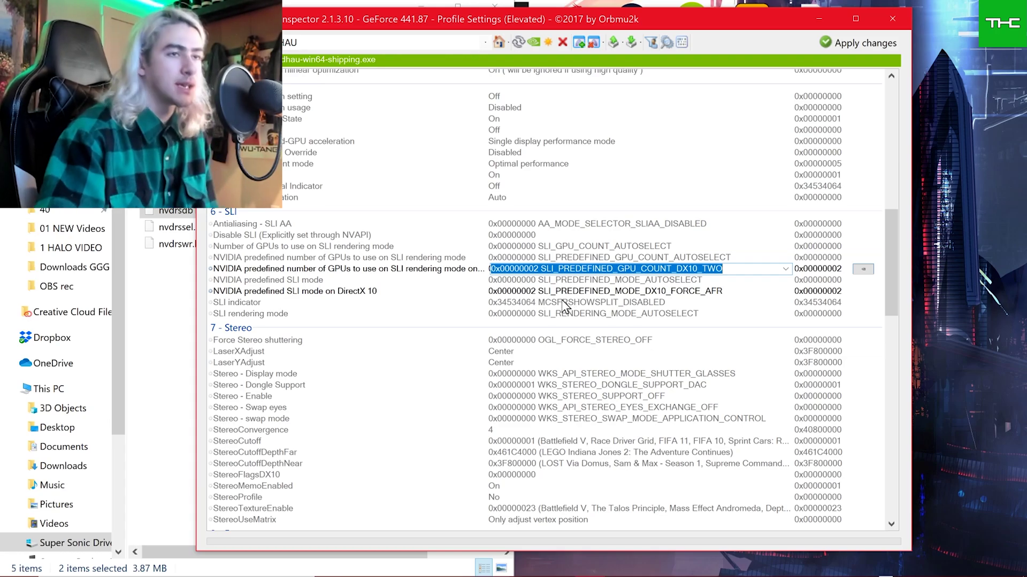
{"action": "left_click", "coordinate": [718, 292]}
Set the predefined SLI mode on DirectX 10 to DX10_FORCE_AFR.
{"action": "left_click", "coordinate": [719, 292]}
{"action": "left_click", "coordinate": [787, 292]}
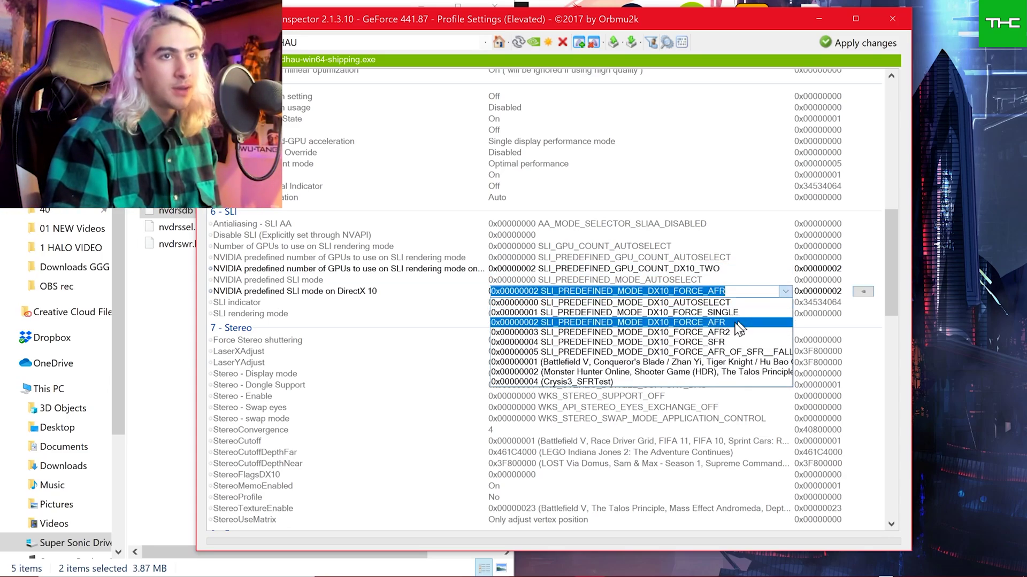
{"action": "left_click", "coordinate": [701, 320]}
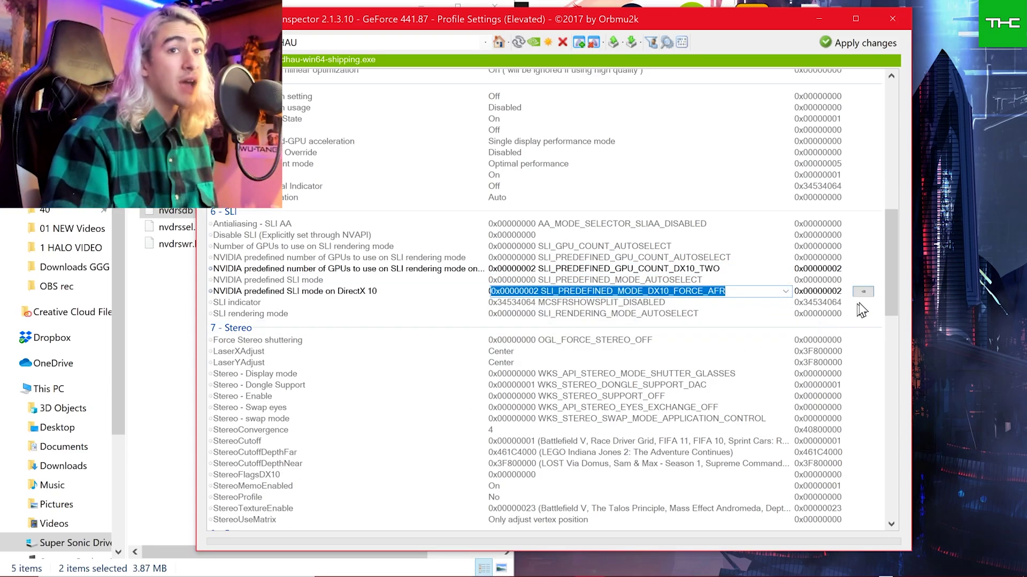
{"action": "left_click_drag", "start_coordinate": [894, 282], "coordinate": [882, 71]}
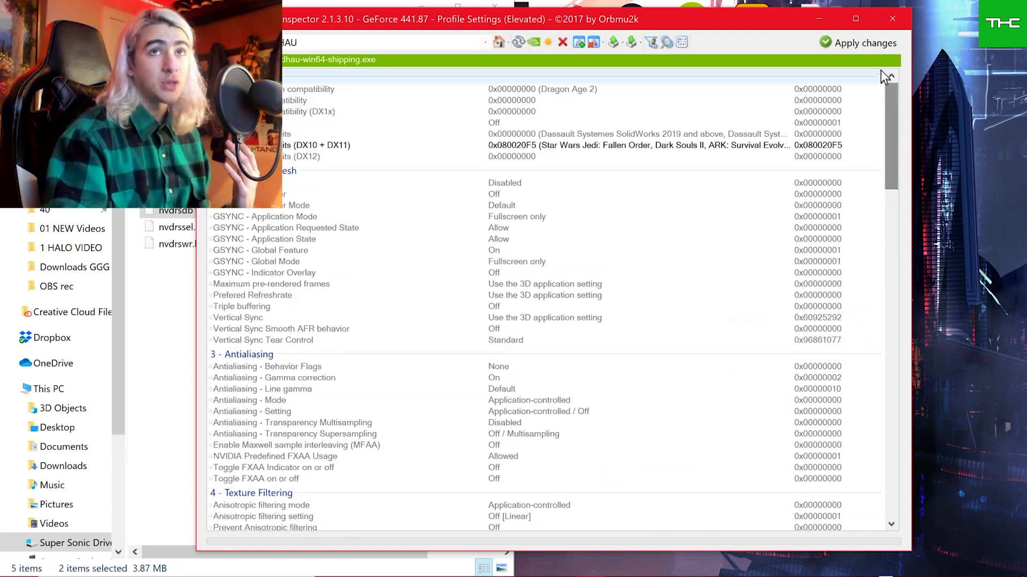
Apply MORDHAU's SLI changes, minimize Profile Inspector and select nvdrsdb0.bin in Drs.
{"action": "left_click", "coordinate": [865, 40]}
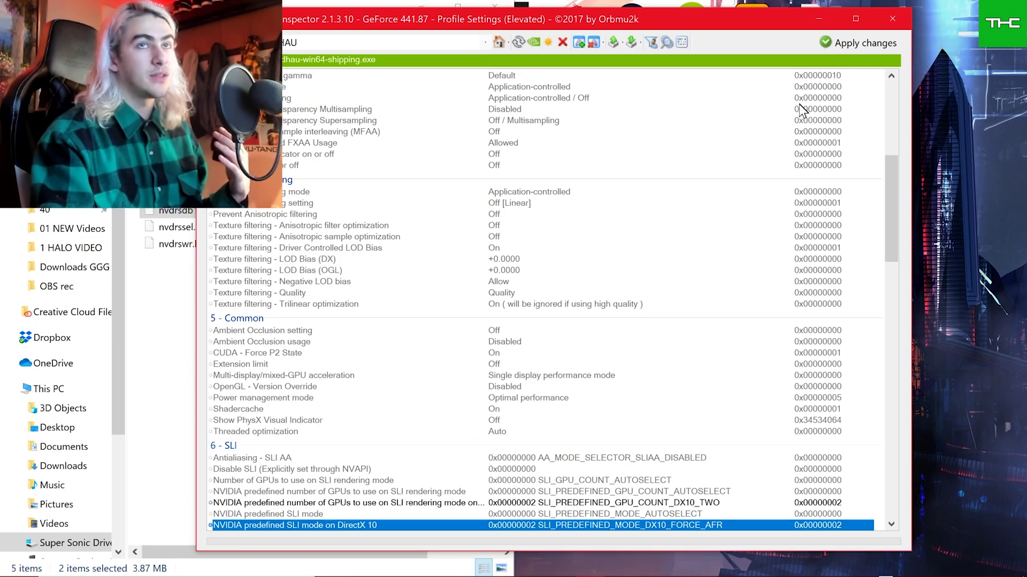
{"action": "left_click", "coordinate": [823, 38]}
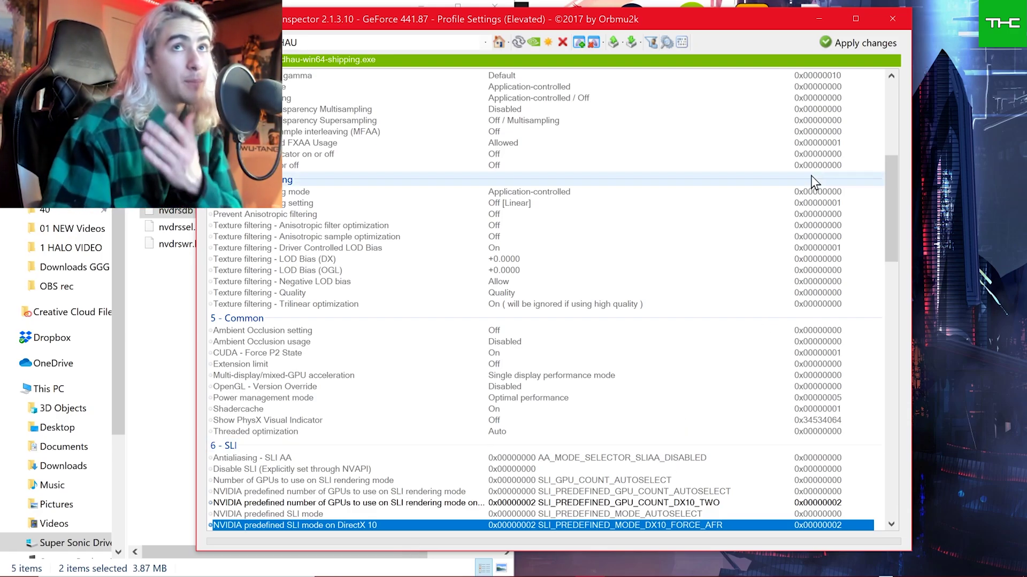
{"action": "left_click", "coordinate": [812, 16]}
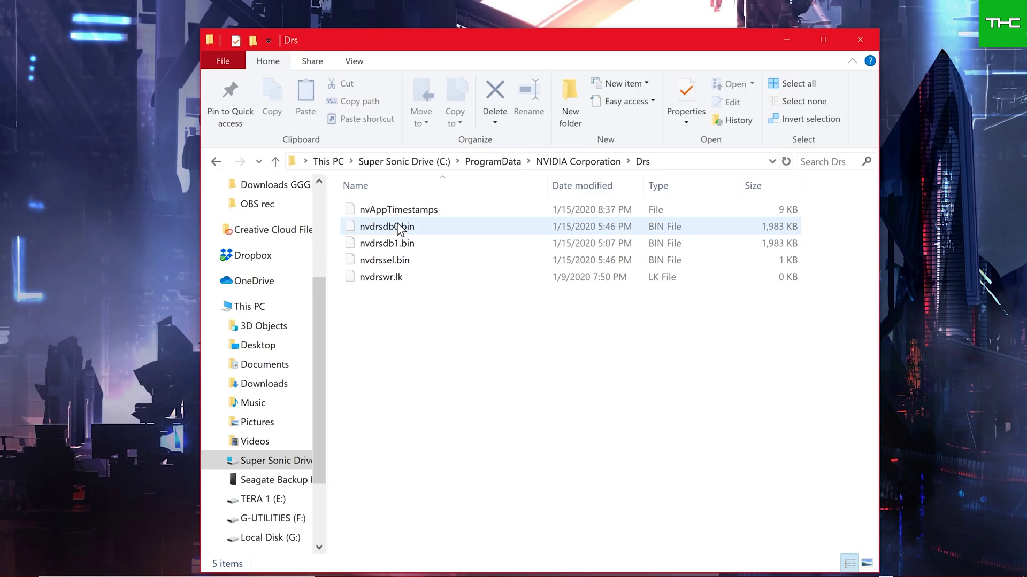
{"action": "left_click", "coordinate": [400, 229]}
Set both nvdrsdb0.bin and nvdrsdb1.bin to Read-only via Properties, then close the Drs folder.
{"action": "left_click", "coordinate": [407, 244], "text": "shift"}
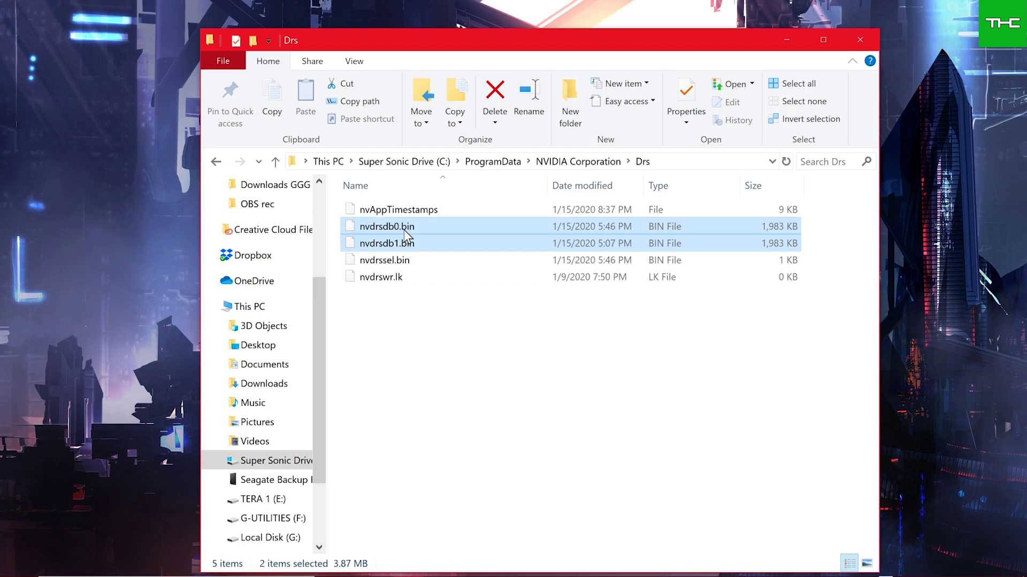
{"action": "right_click", "coordinate": [403, 230]}
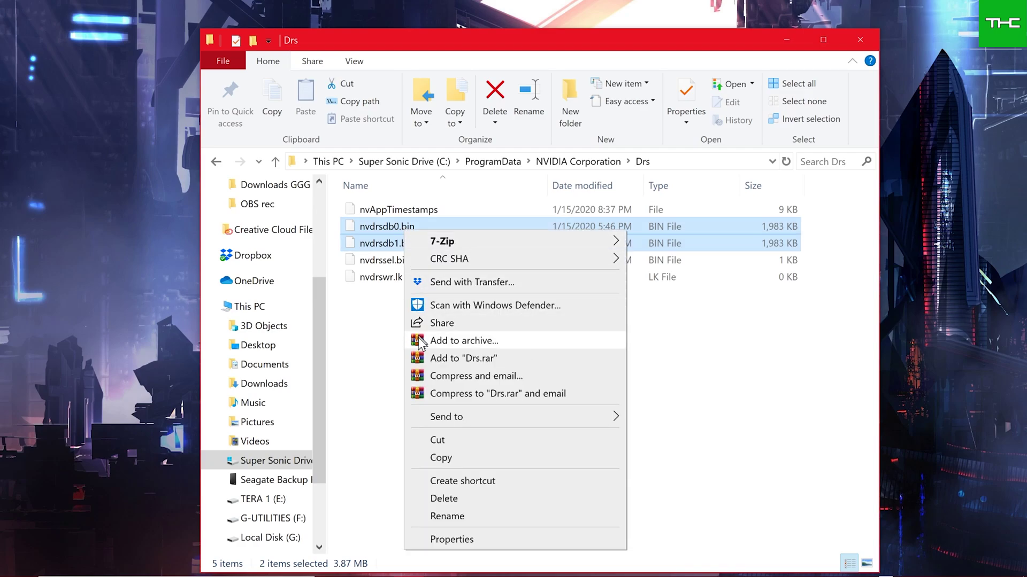
{"action": "left_click", "coordinate": [452, 540]}
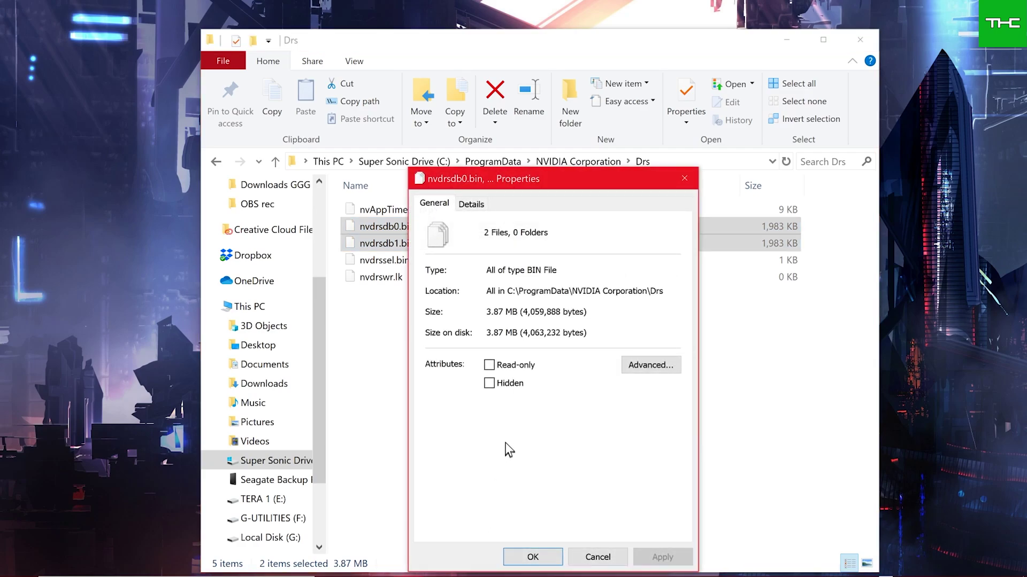
{"action": "left_click", "coordinate": [489, 365]}
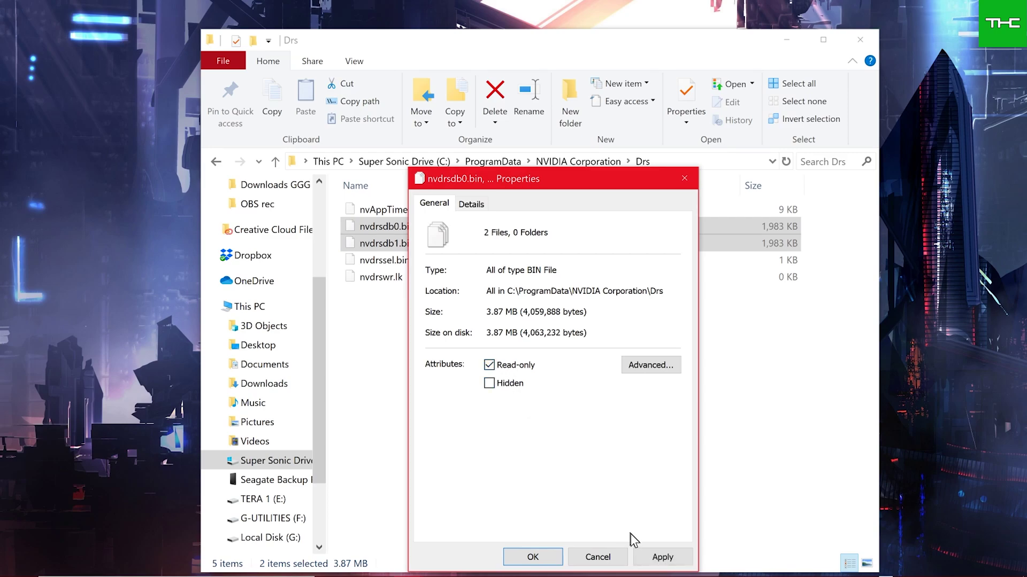
{"action": "left_click", "coordinate": [662, 559]}
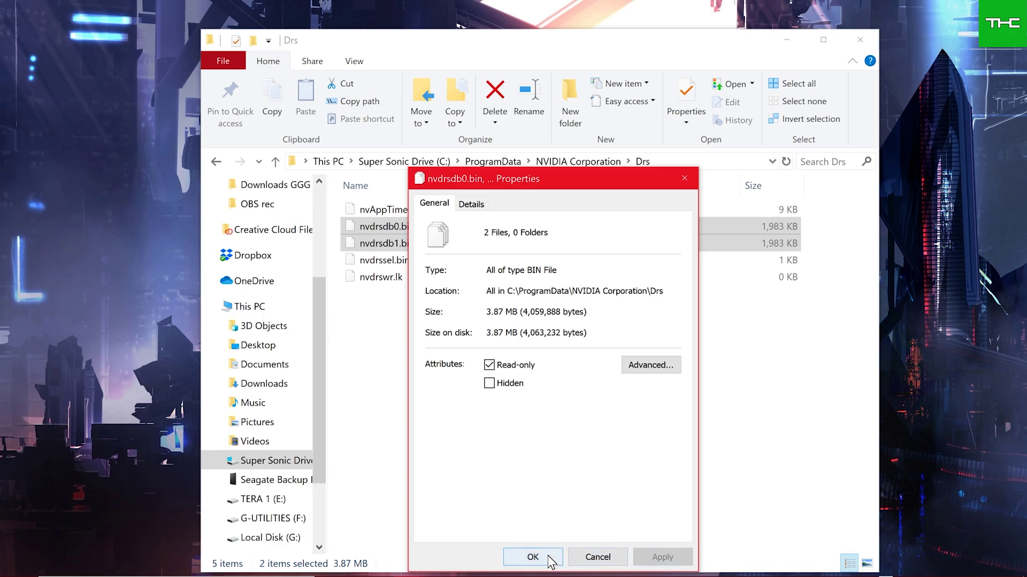
{"action": "left_click", "coordinate": [551, 559]}
{"action": "left_click", "coordinate": [859, 40]}
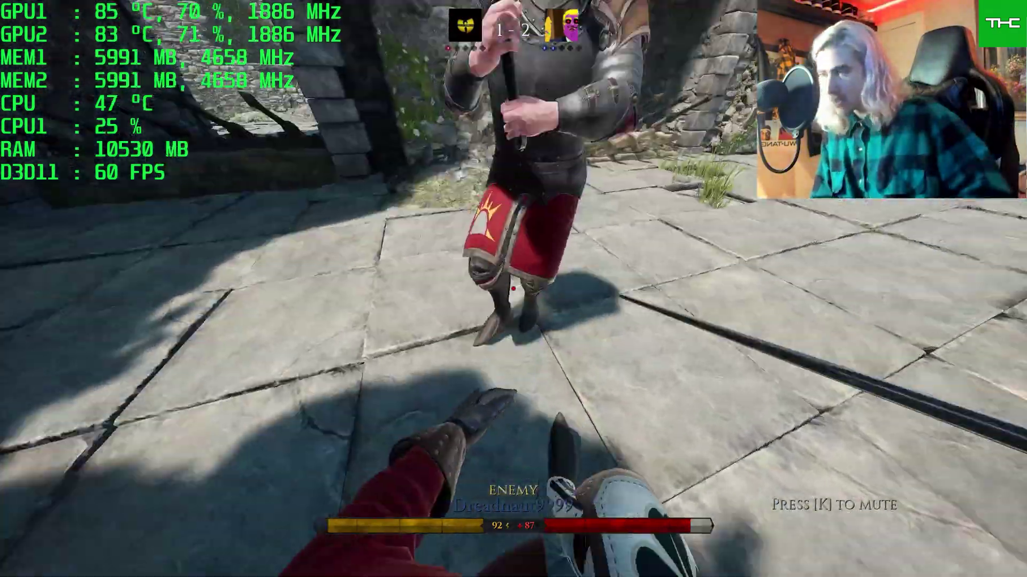
Win the duel round with sword strikes to tie the score 2–2, then advance in the next round.
{"action": "left_click", "coordinate": [514, 289]}
{"action": "left_click", "coordinate": [513, 289]}
{"action": "left_click", "coordinate": [513, 289]}
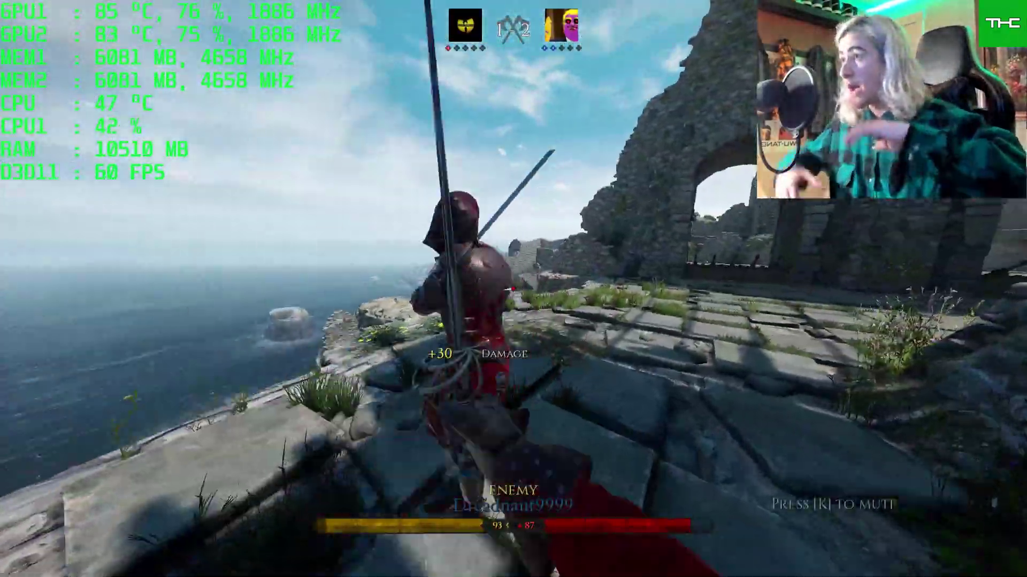
{"action": "left_click", "coordinate": [513, 288]}
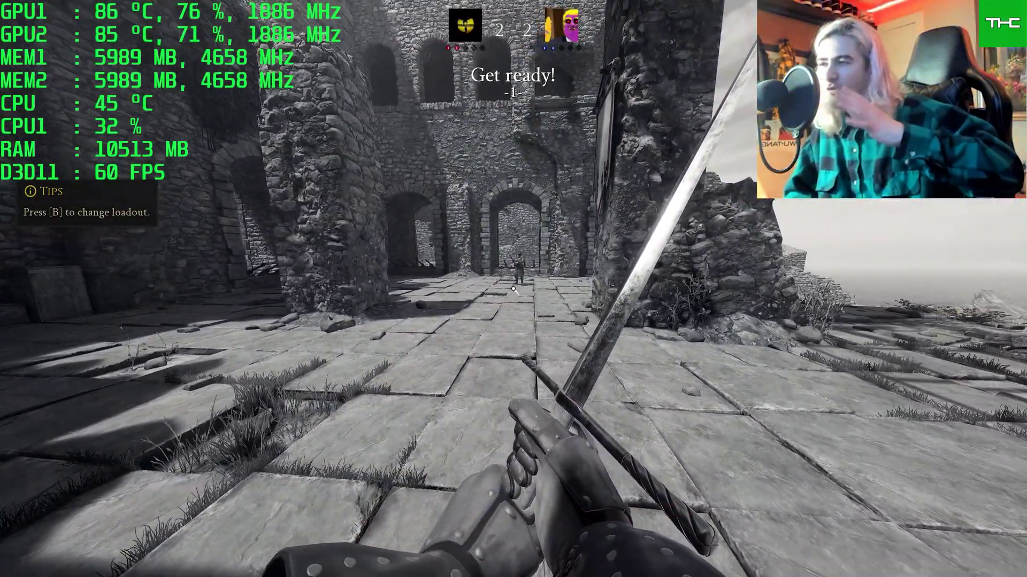
{"action": "key", "text": "w"}
{"action": "key", "text": "w"}
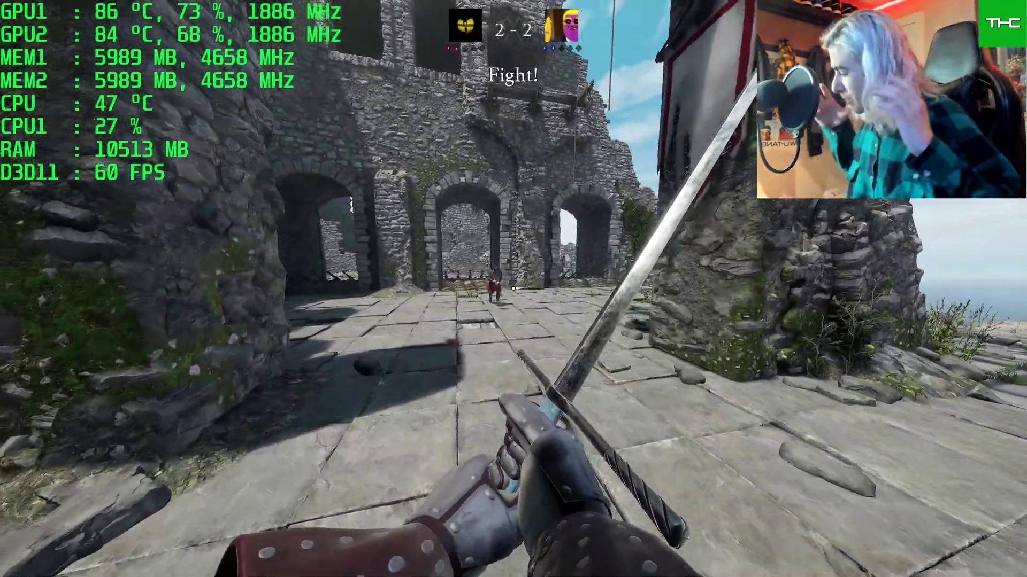
{"action": "key", "text": "w"}
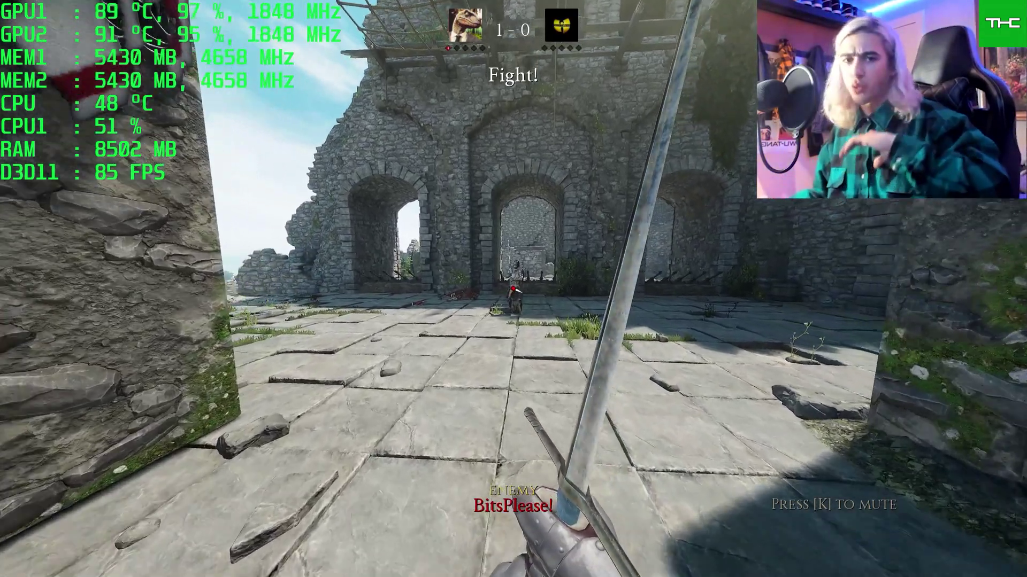
Advance through the arch and trade sword strikes with the knight, stepping in and out.
{"action": "key", "text": "w"}
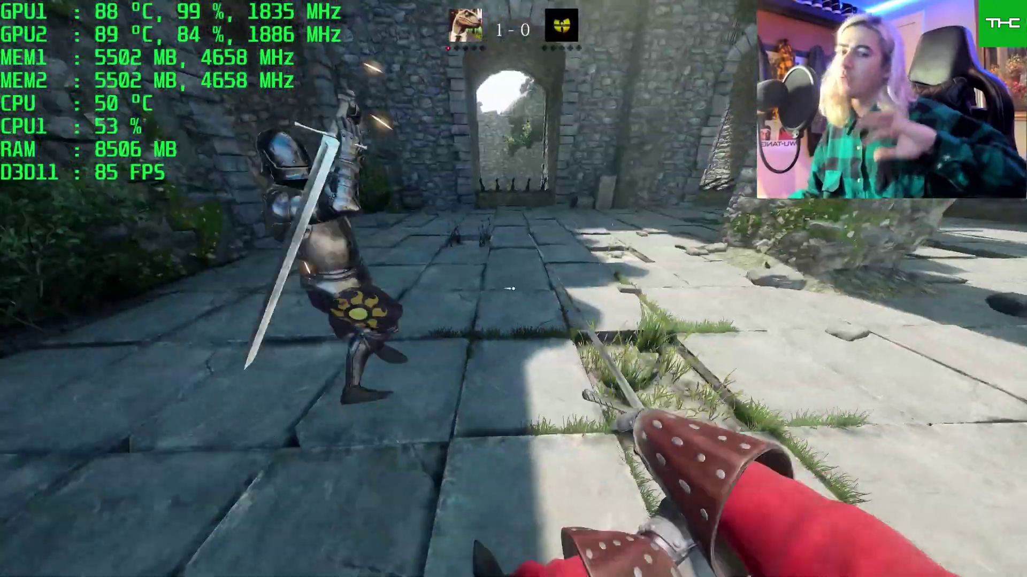
{"action": "key", "text": "w"}
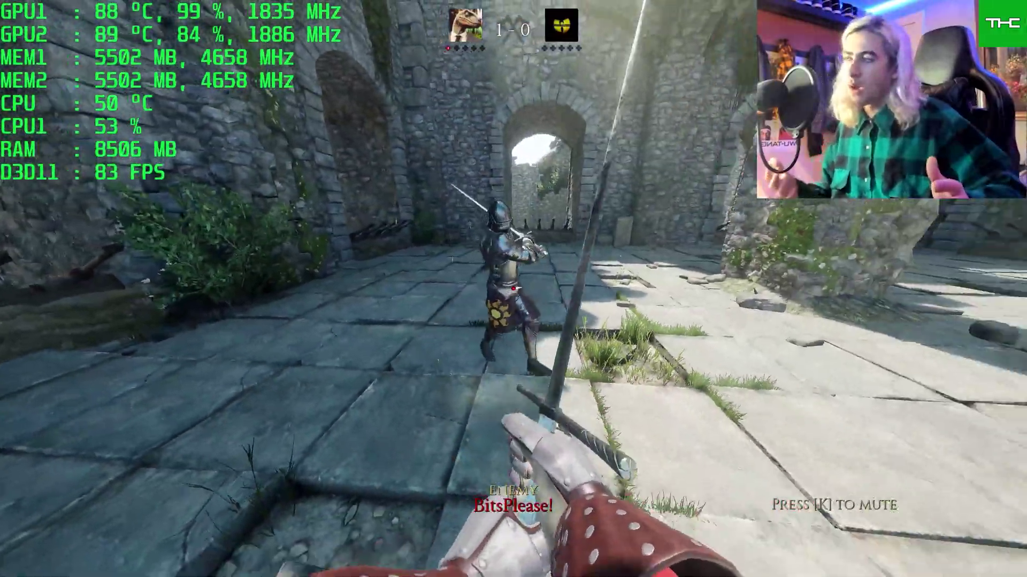
{"action": "left_click", "coordinate": [513, 288]}
{"action": "key", "text": "s"}
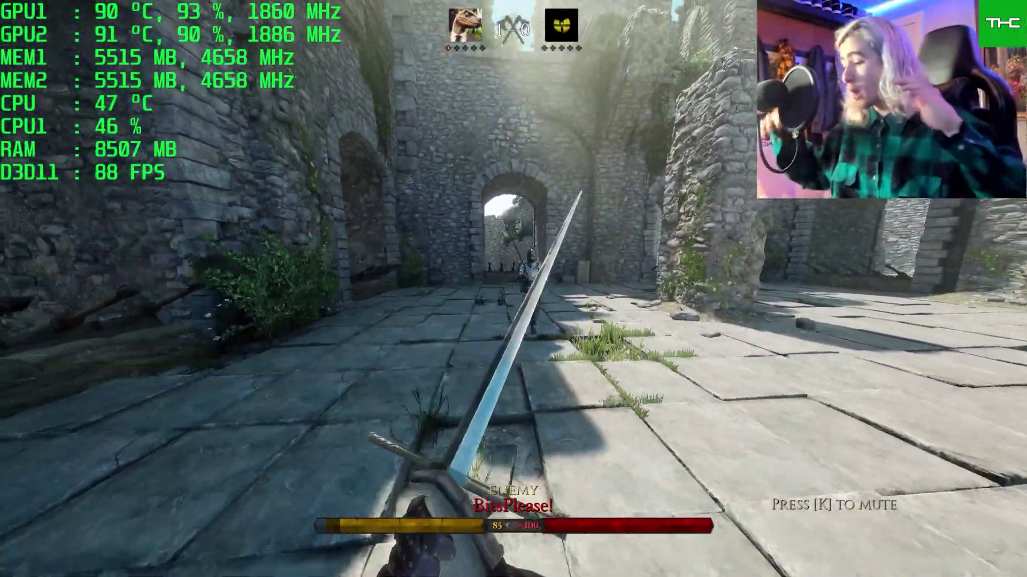
{"action": "key", "text": "s"}
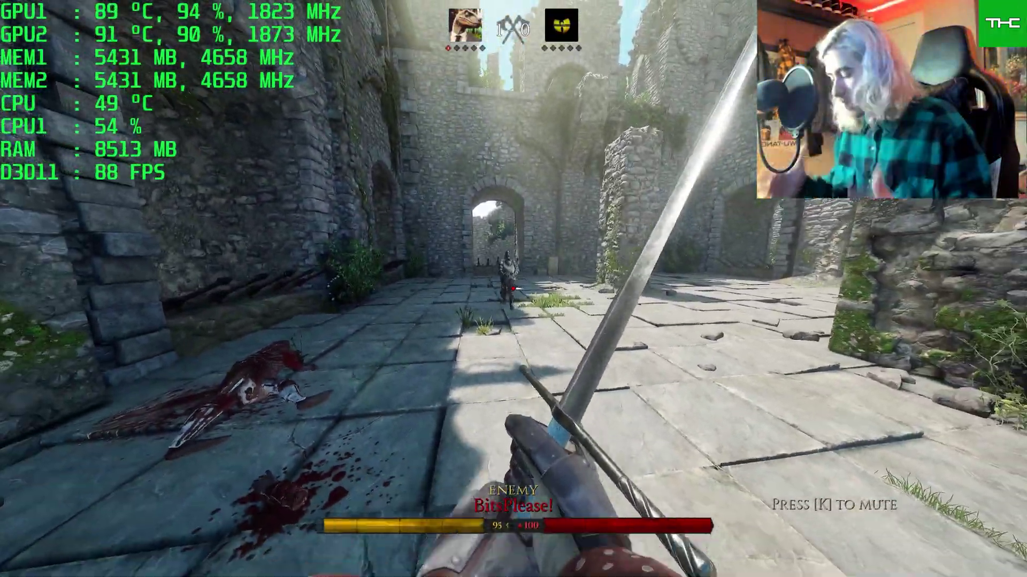
{"action": "key", "text": "w"}
{"action": "key", "text": "s"}
{"action": "key", "text": "w"}
{"action": "left_click", "coordinate": [513, 289]}
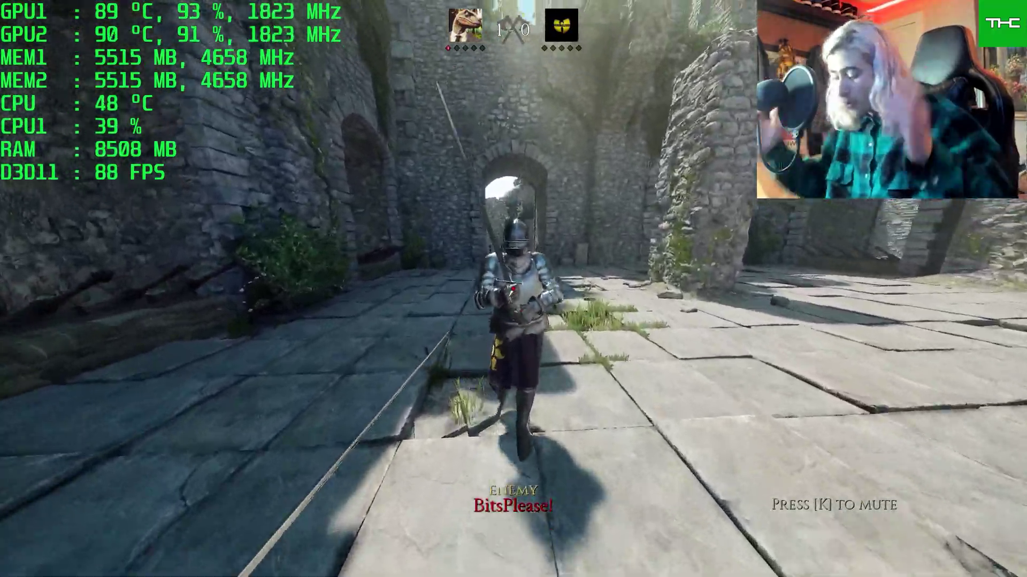
{"action": "key", "text": "s"}
{"action": "key", "text": "w"}
{"action": "left_click", "coordinate": [513, 289]}
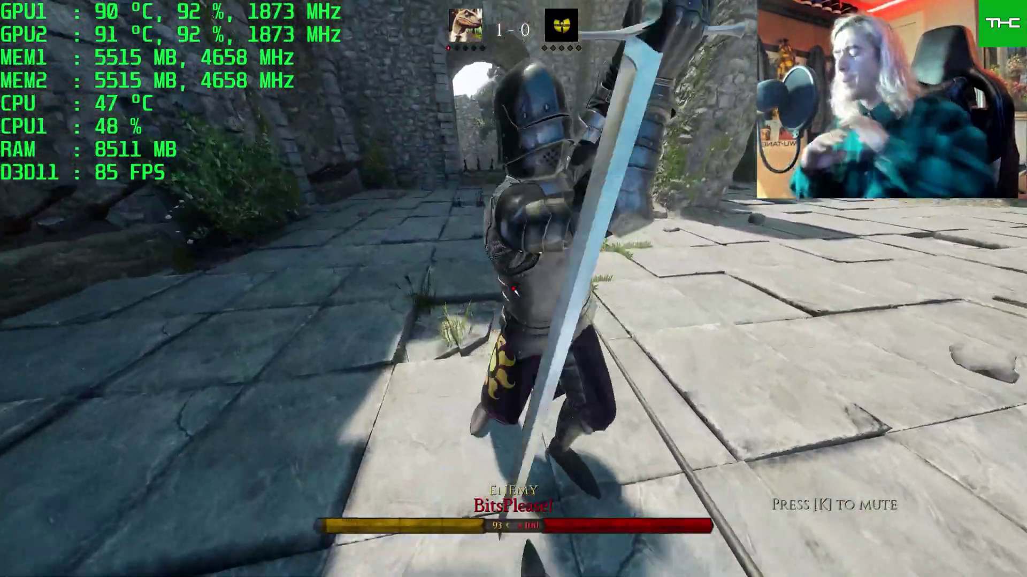
{"action": "left_click", "coordinate": [513, 289]}
Keep striking the knight to win the round at 1–1, then attack in the next fight.
{"action": "key", "text": "s"}
{"action": "key", "text": "w"}
{"action": "left_click", "coordinate": [513, 289]}
{"action": "key", "text": "s"}
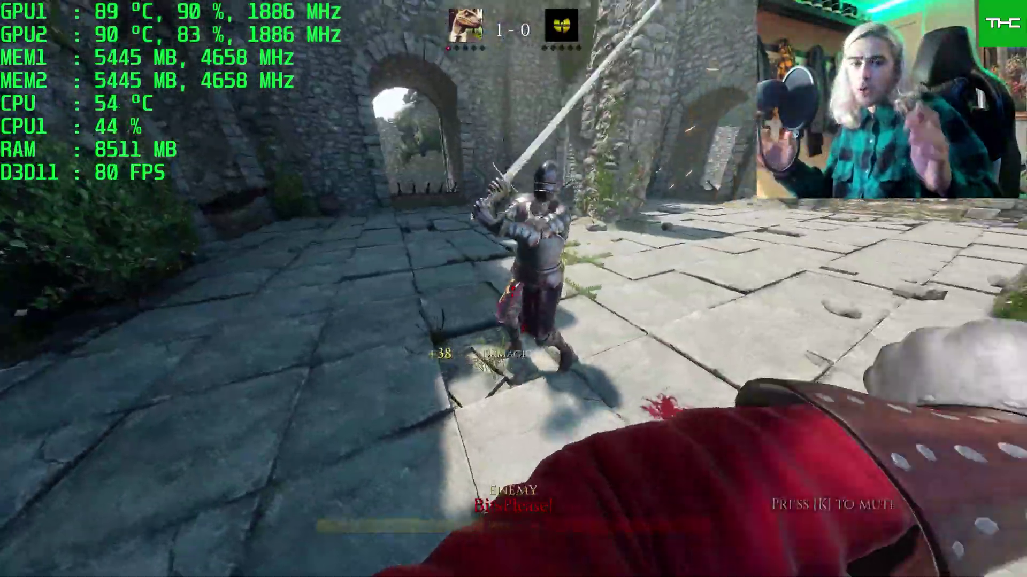
{"action": "key", "text": "w"}
{"action": "left_click", "coordinate": [513, 289]}
{"action": "key", "text": "s"}
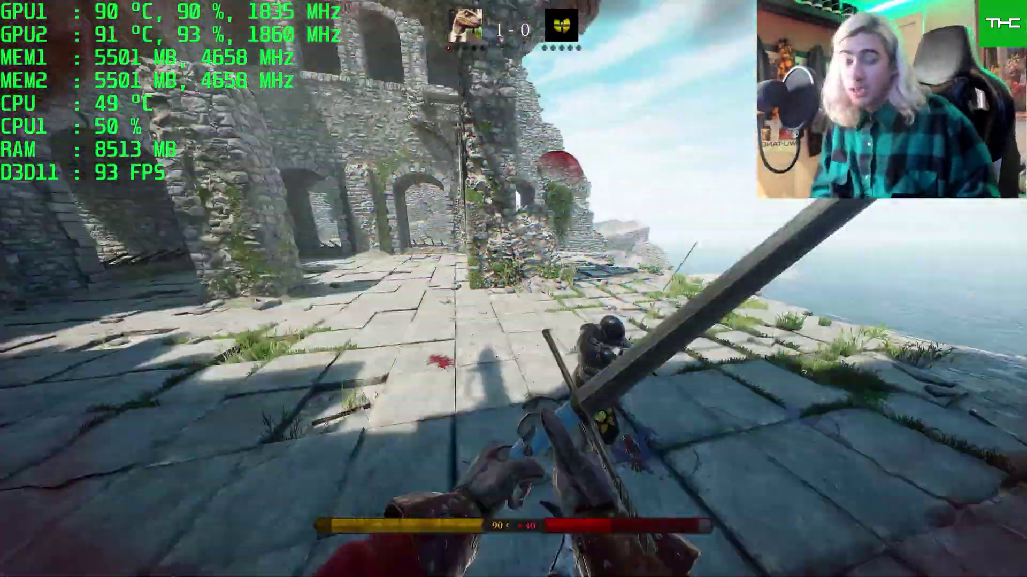
{"action": "key", "text": "w"}
{"action": "left_click", "coordinate": [513, 288]}
{"action": "left_click", "coordinate": [513, 289]}
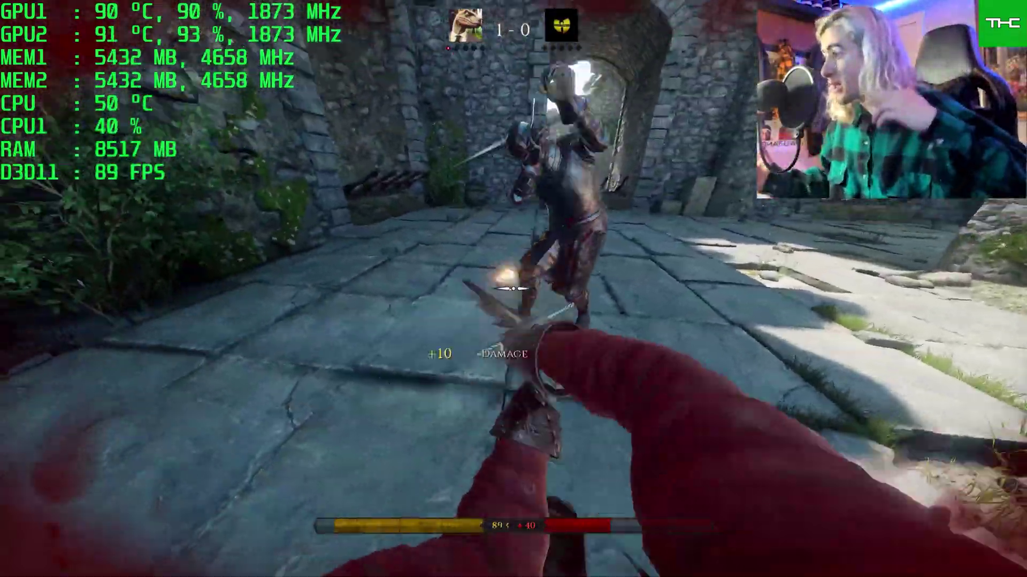
{"action": "key", "text": "s"}
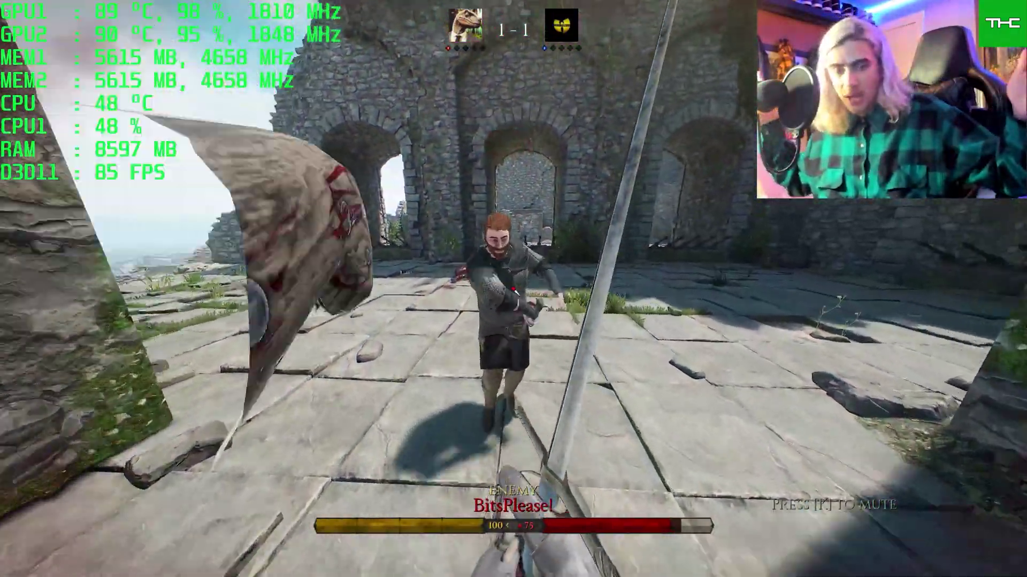
{"action": "key", "text": "w"}
{"action": "left_click", "coordinate": [513, 289]}
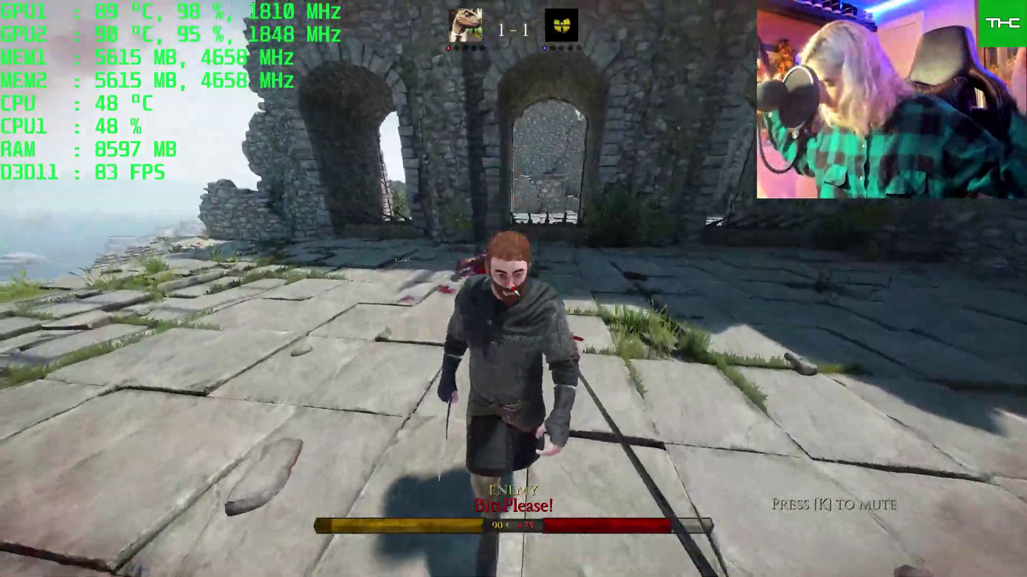